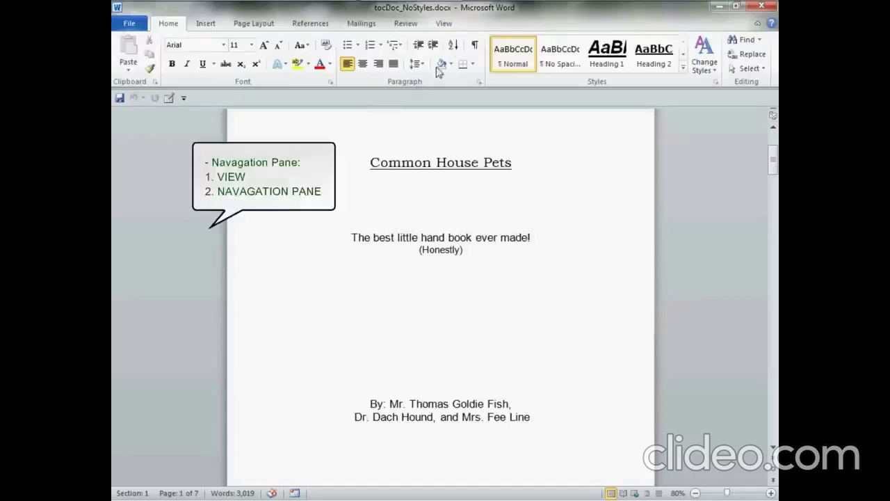
# Step: Display the Navigation pane and open the full Styles list alongside the document
pyautogui.click(449, 28)
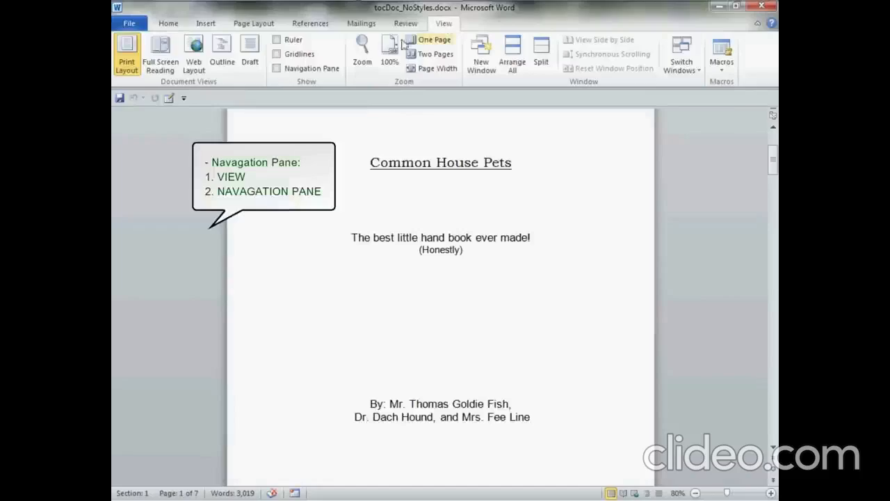
pyautogui.click(329, 72)
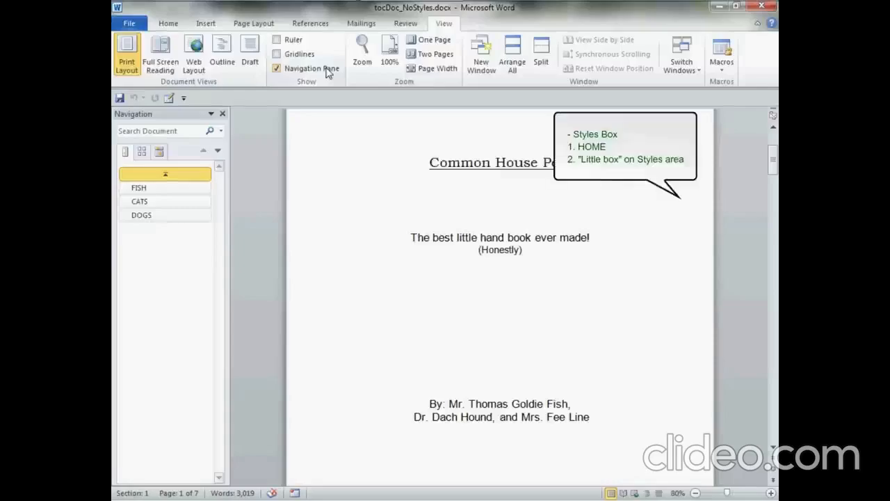
pyautogui.click(168, 24)
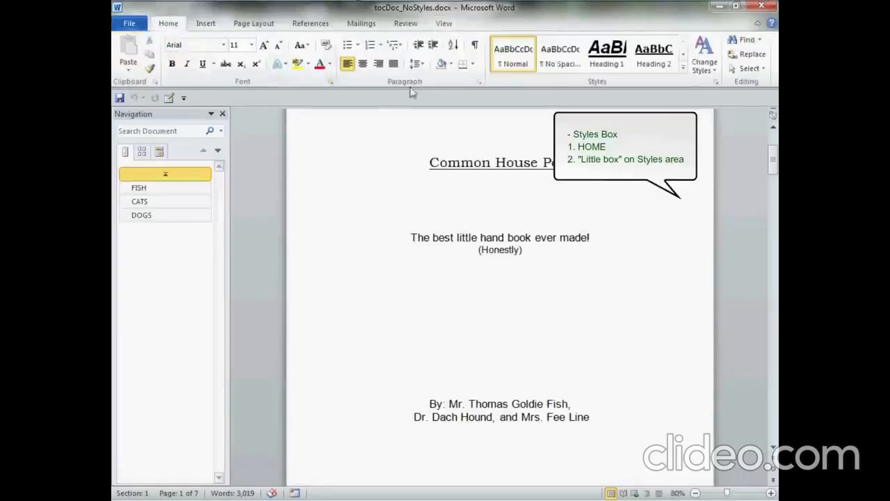
pyautogui.click(716, 83)
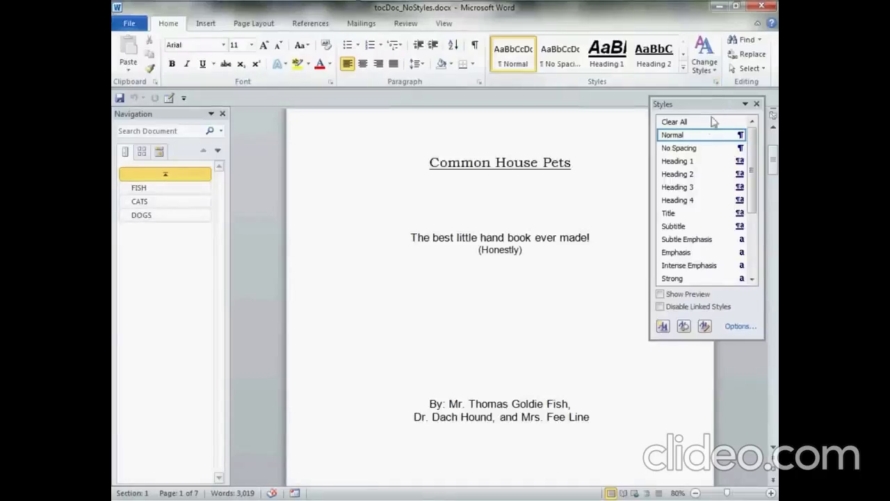
pyautogui.moveTo(690, 169)
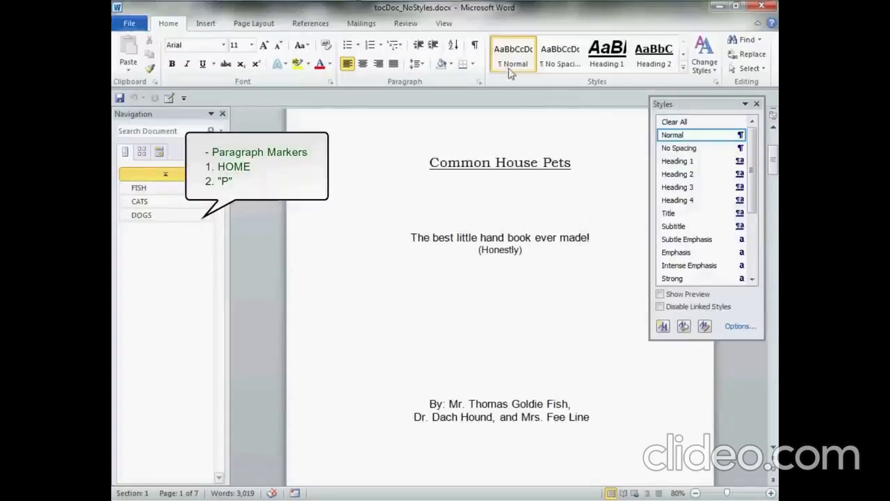
# Step: Show the paragraph marks and go to the FISH heading in the document
pyautogui.click(475, 45)
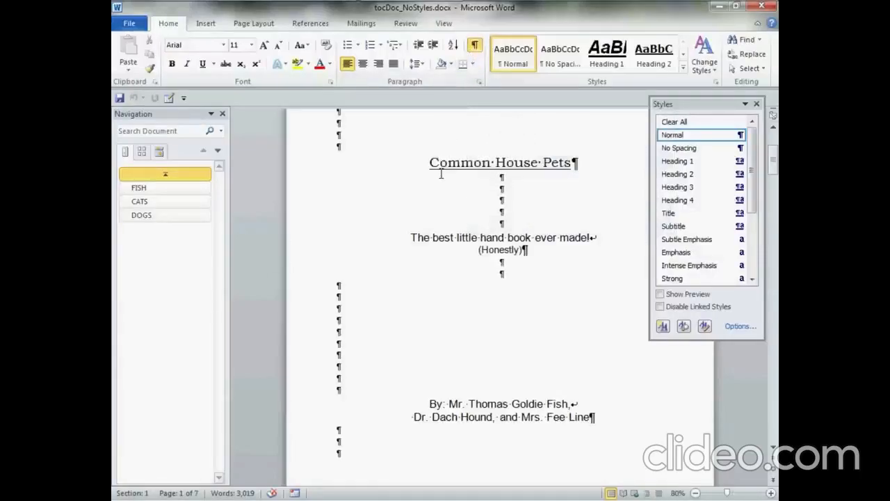
pyautogui.moveTo(774, 165); pyautogui.dragTo(773, 207)
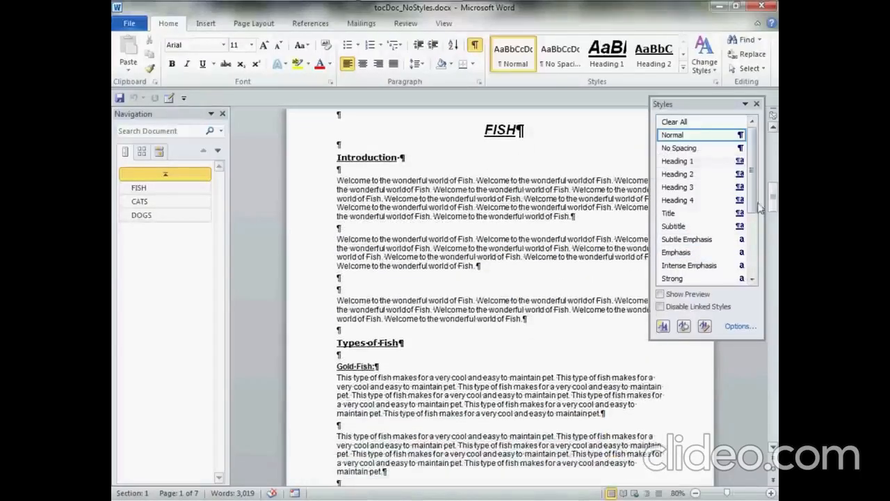
pyautogui.click(195, 193)
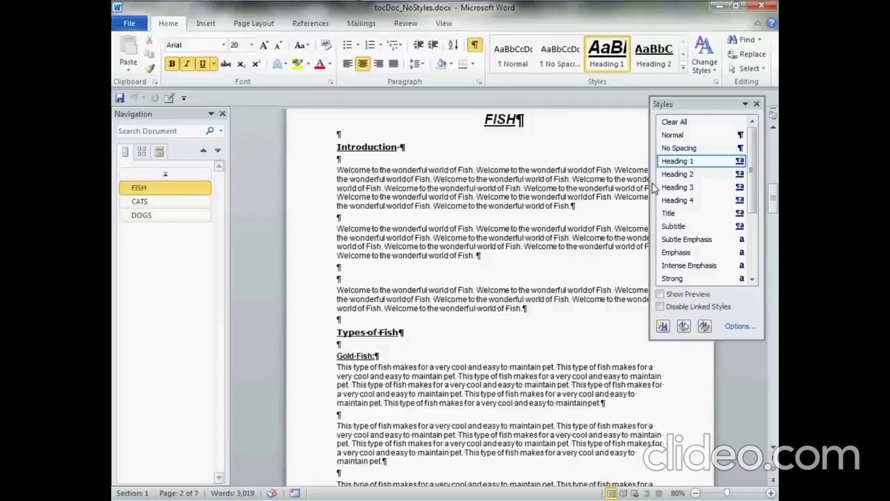
# Step: Update the Heading 2 style to match the formatting of the "Introduction" heading in the FISH section
pyautogui.click(329, 152)
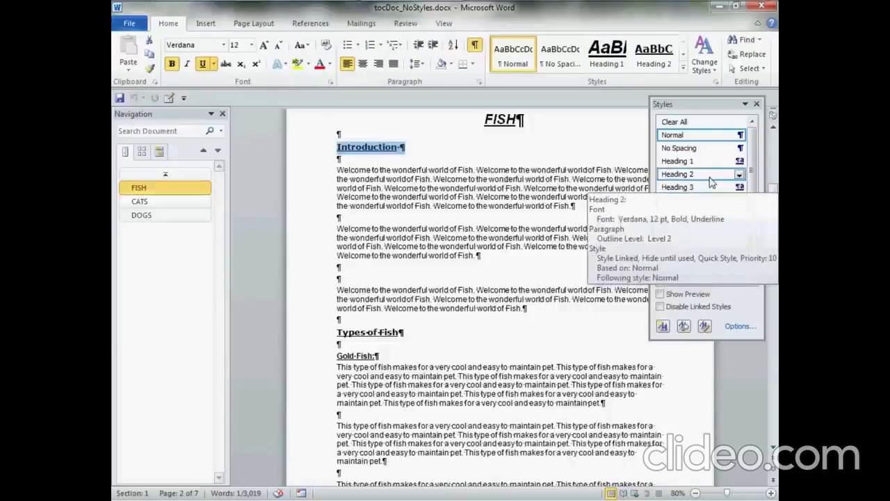
pyautogui.click(740, 175)
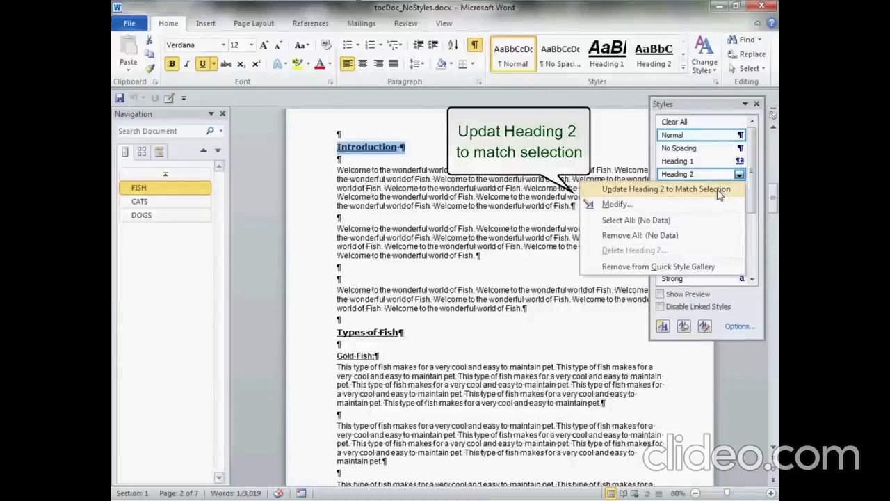
pyautogui.click(719, 190)
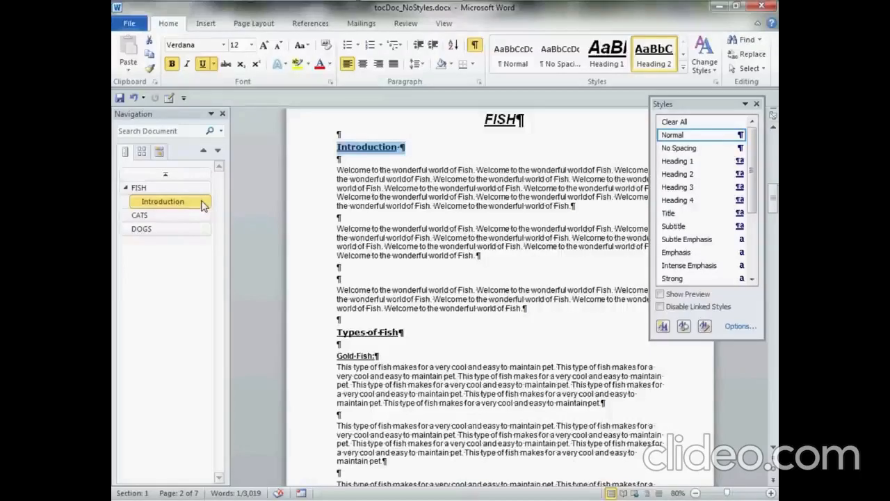
# Step: Apply the Heading 2 style to the "Types of Fish" and "Conclusion:" headings in the FISH section
pyautogui.tripleClick(341, 335)
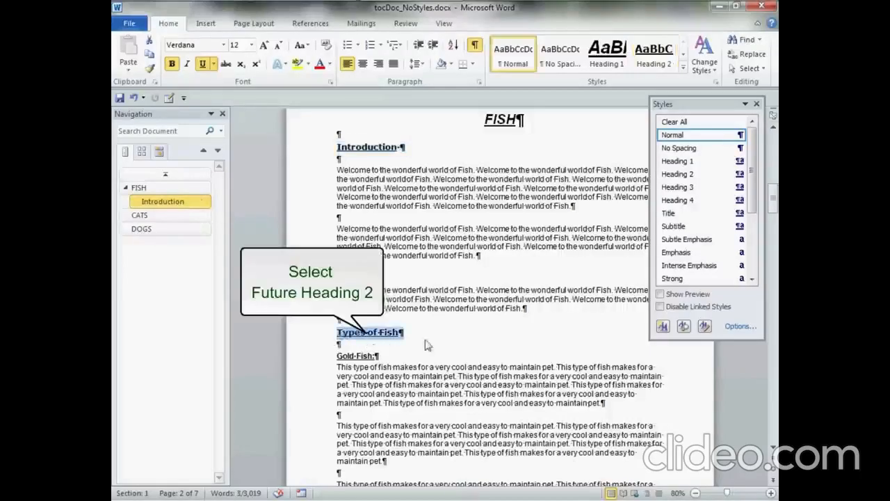
pyautogui.click(675, 177)
pyautogui.scroll(-5, 410, 313)
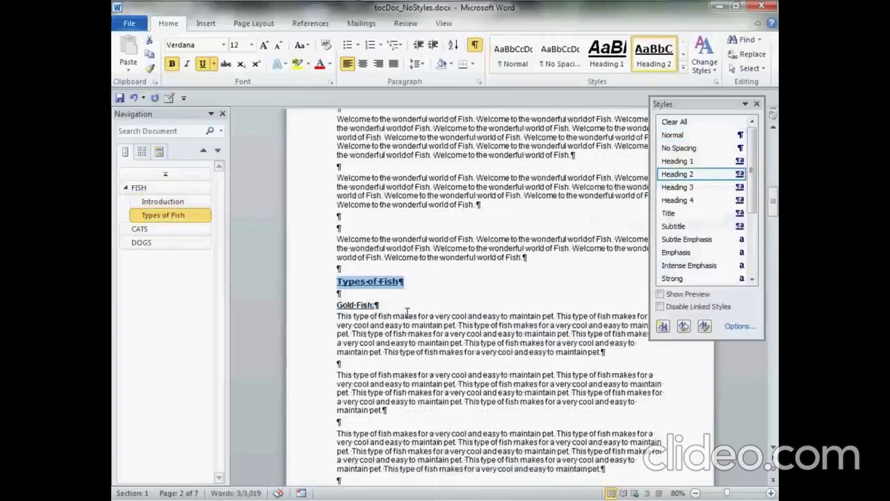
pyautogui.scroll(-6, 404, 319)
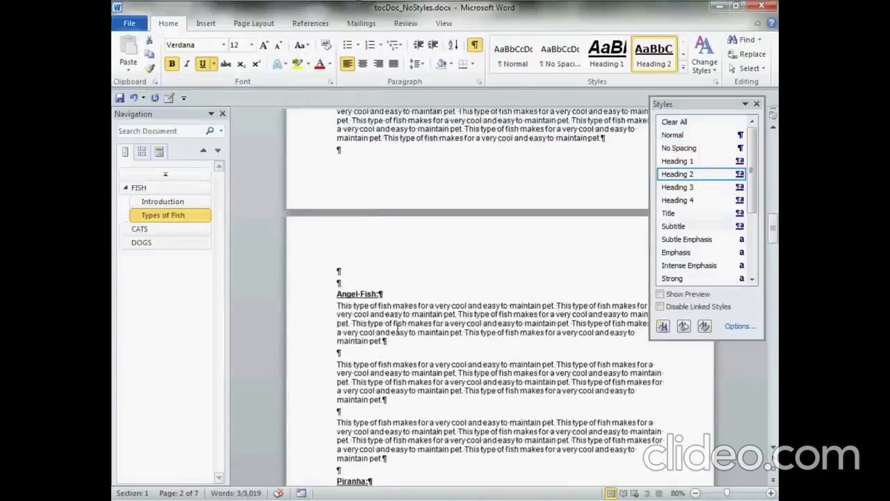
pyautogui.scroll(-4, 397, 328)
pyautogui.scroll(-3, 397, 329)
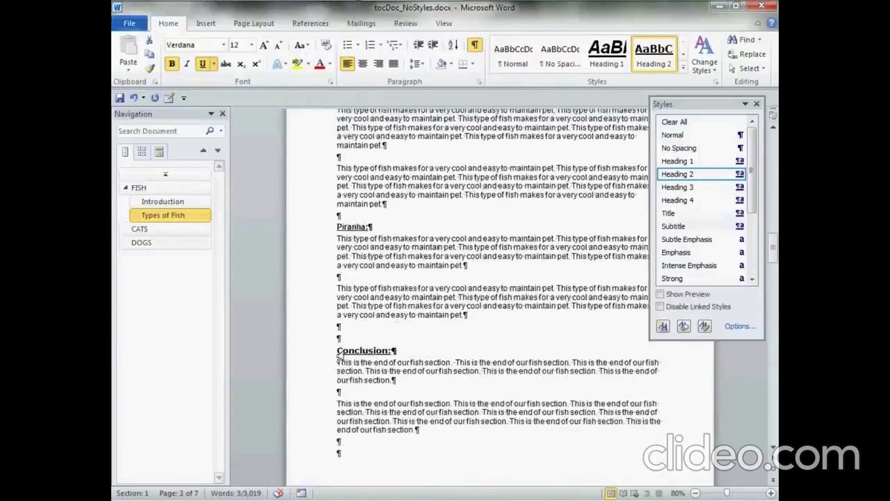
pyautogui.click(334, 355)
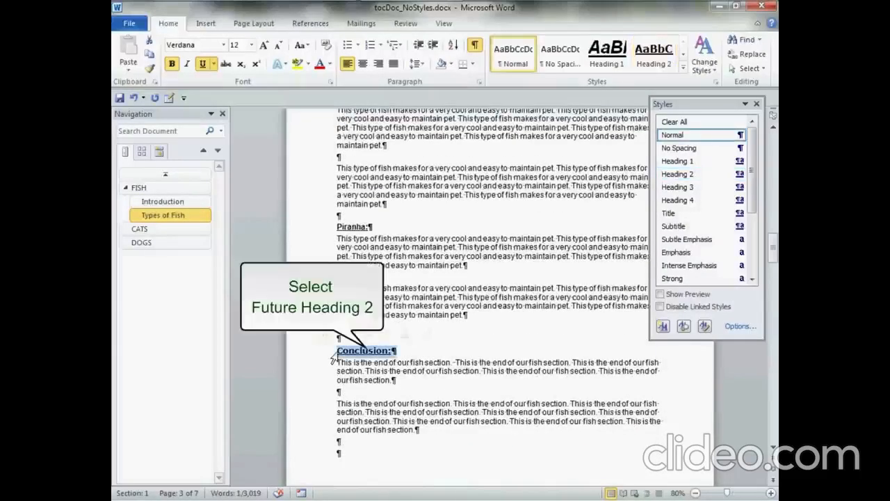
pyautogui.click(678, 175)
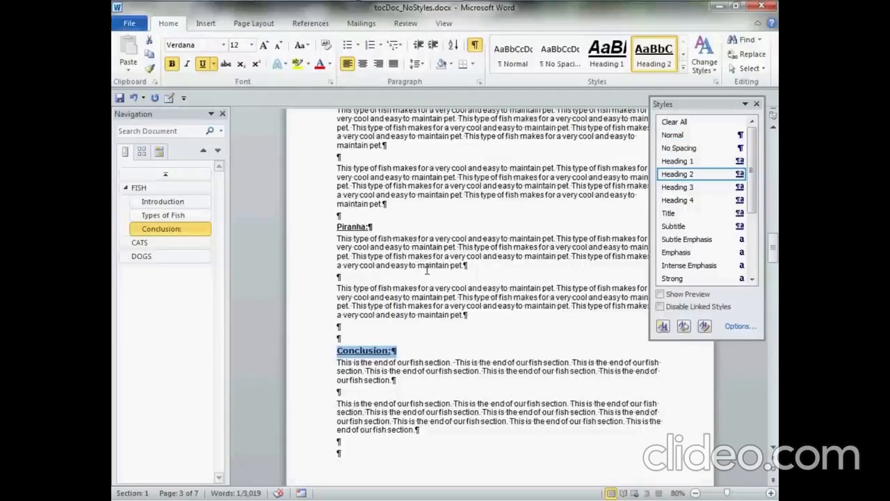
# Step: Update the Heading 3 style to match the formatting of the "Gold Fish:" heading under "Types of Fish"
pyautogui.scroll(15, 427, 270)
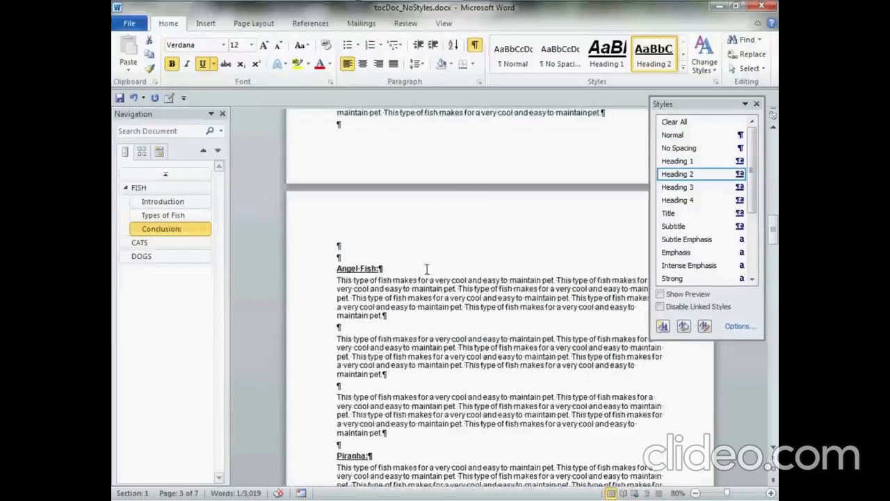
pyautogui.scroll(12, 427, 270)
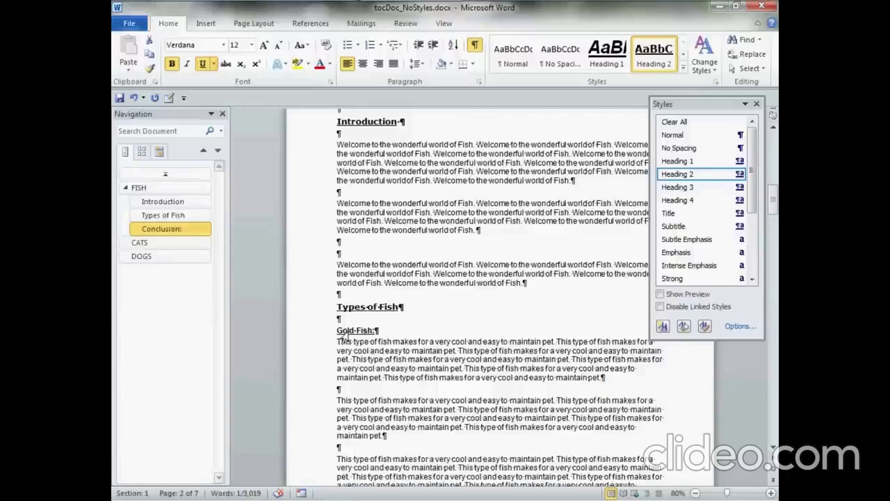
pyautogui.tripleClick(346, 335)
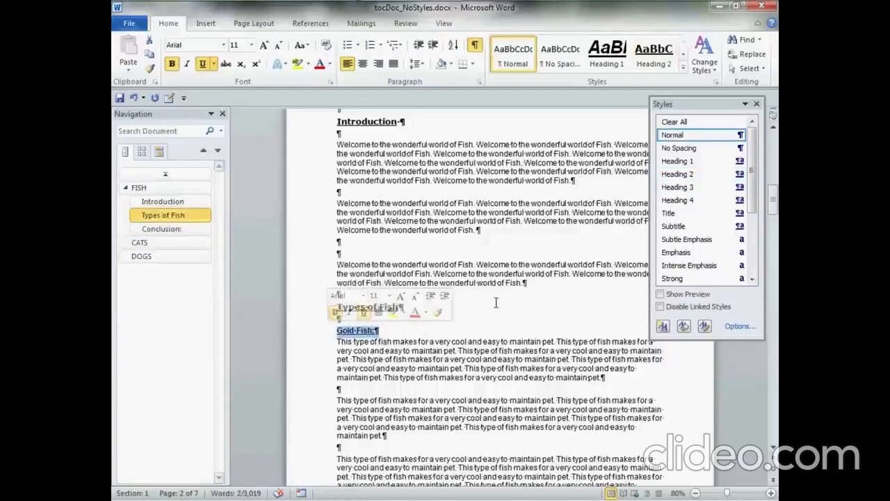
pyautogui.click(740, 188)
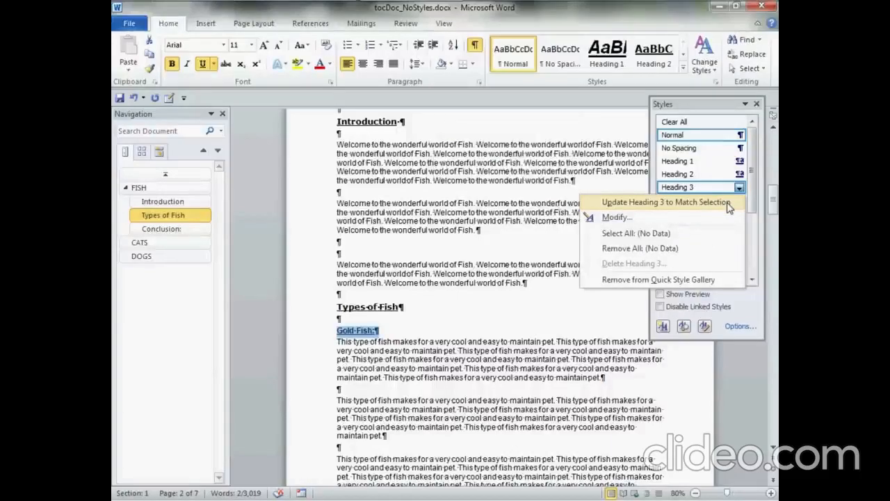
pyautogui.click(728, 203)
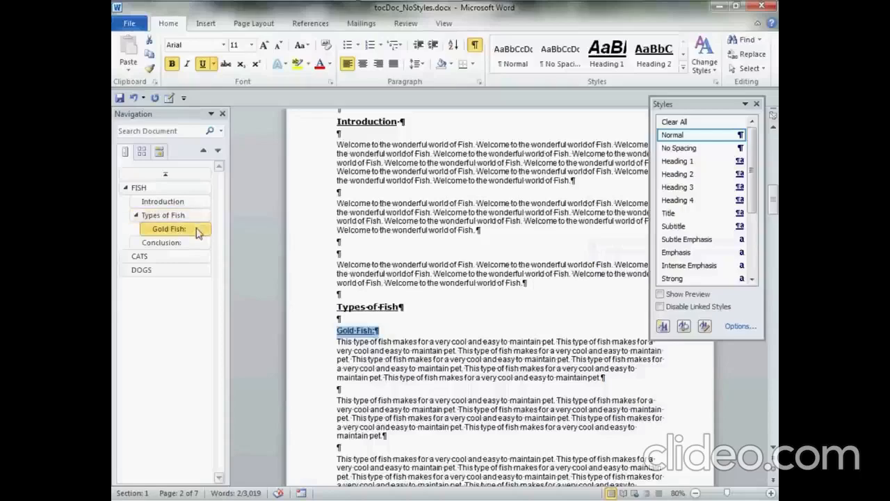
# Step: Apply the Heading 3 style to the "Angel Fish:" and "Piranha:" headings in the FISH section
pyautogui.scroll(-5, 333, 356)
pyautogui.scroll(-10, 333, 356)
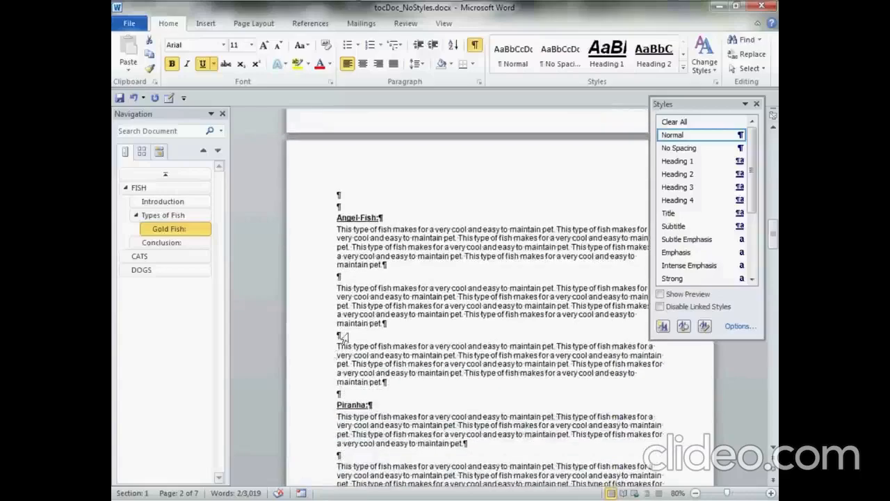
pyautogui.click(338, 221)
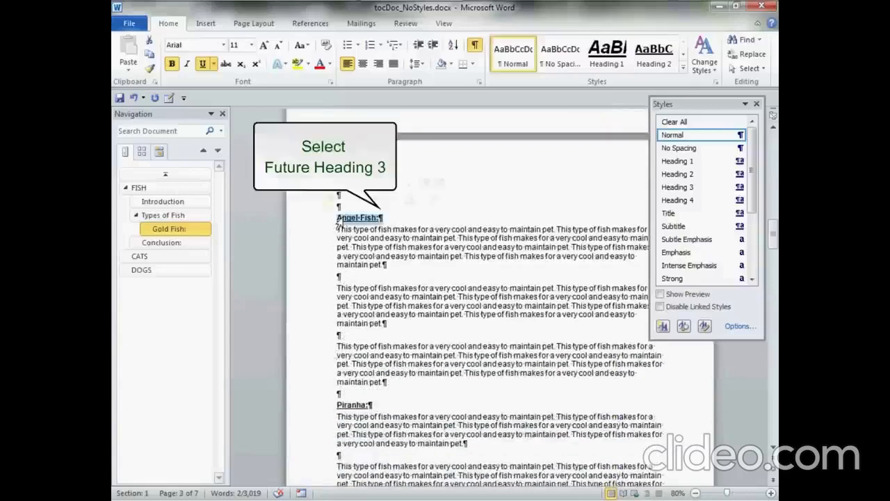
pyautogui.click(691, 188)
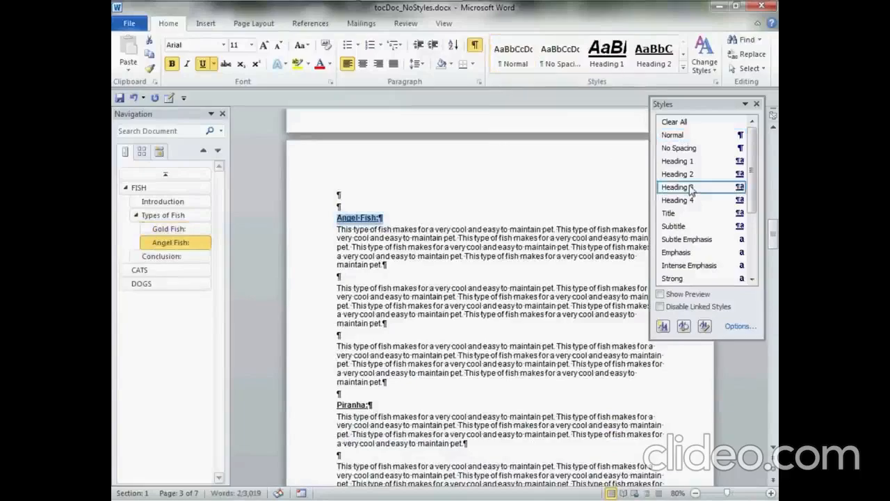
pyautogui.click(327, 406)
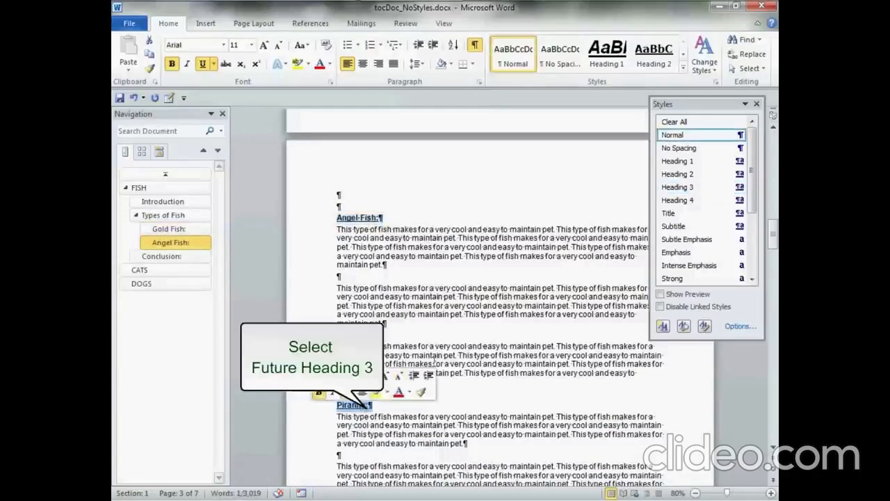
pyautogui.click(678, 187)
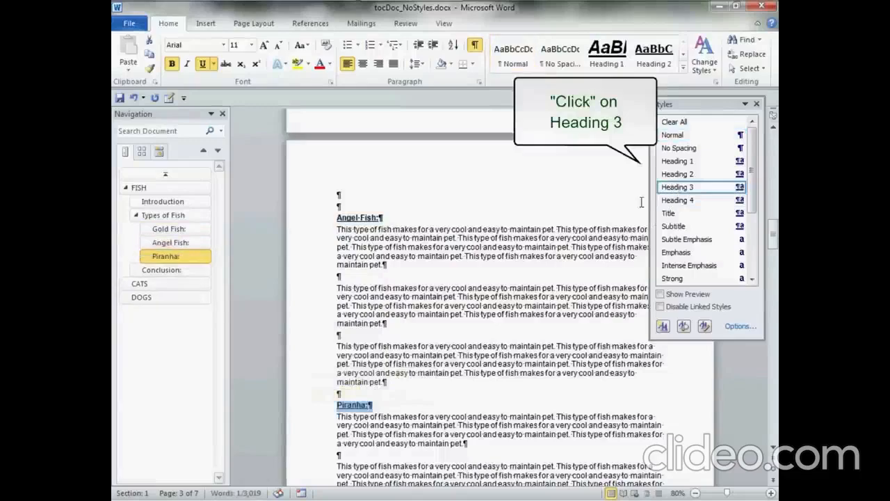
# Step: Close the Navigation pane and the Styles pane
pyautogui.click(361, 273)
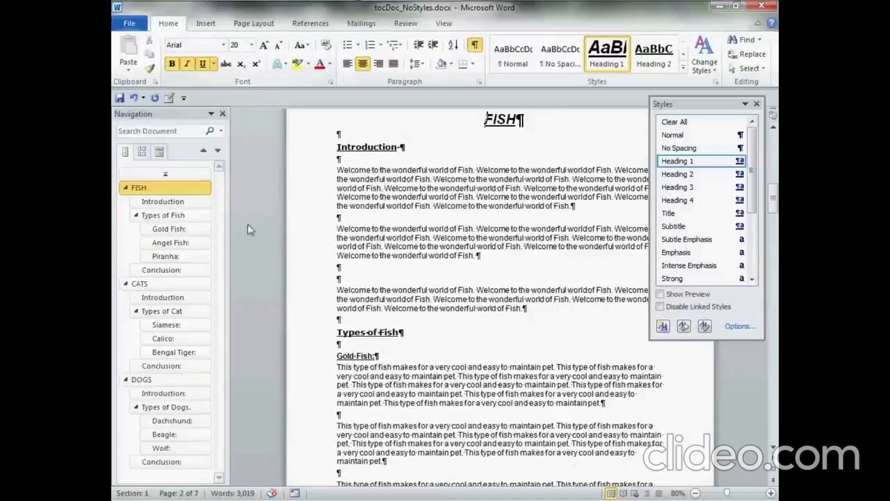
pyautogui.moveTo(229, 254); pyautogui.dragTo(293, 263)
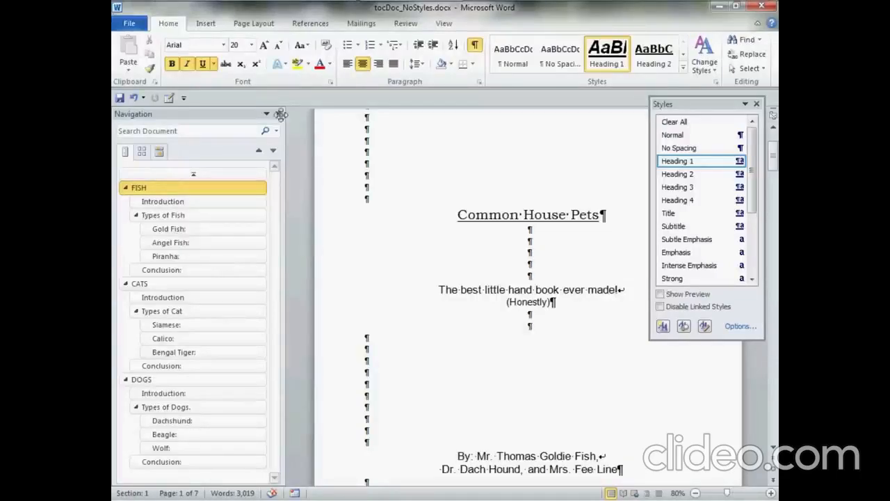
pyautogui.click(278, 114)
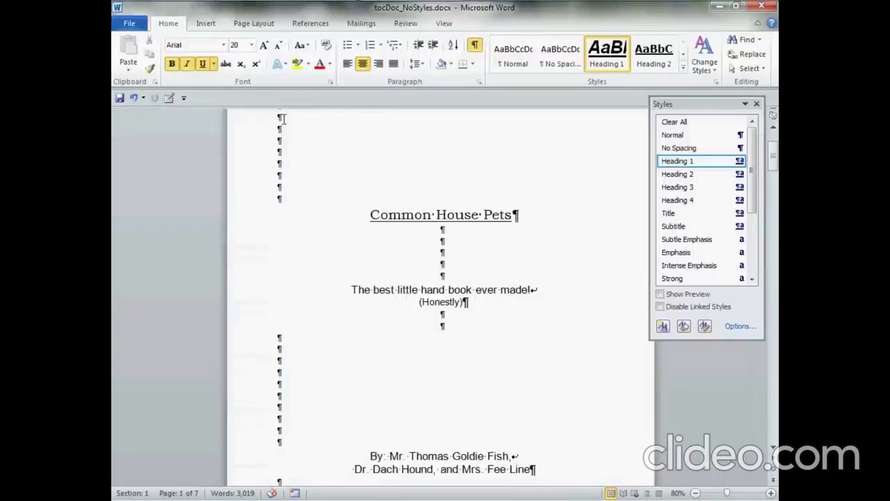
pyautogui.click(757, 104)
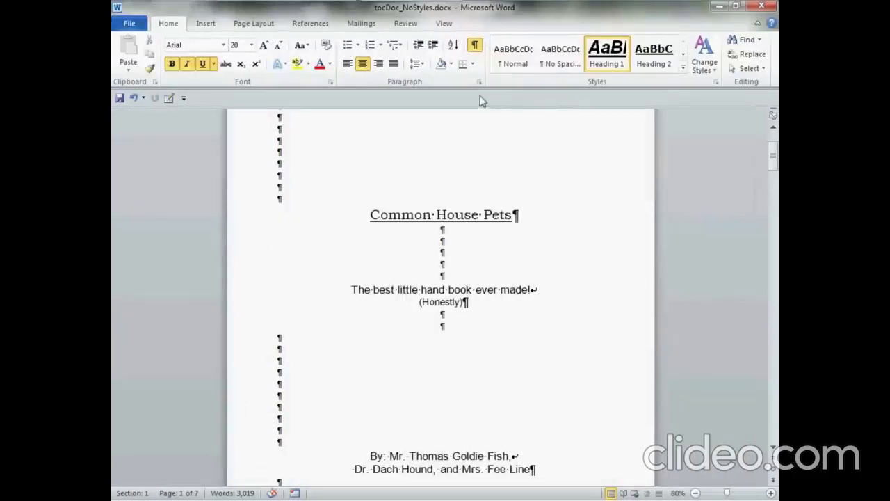
# Step: Insert a Next Page section break at an empty paragraph below the authors' names on the cover page
pyautogui.scroll(-3, 343, 219)
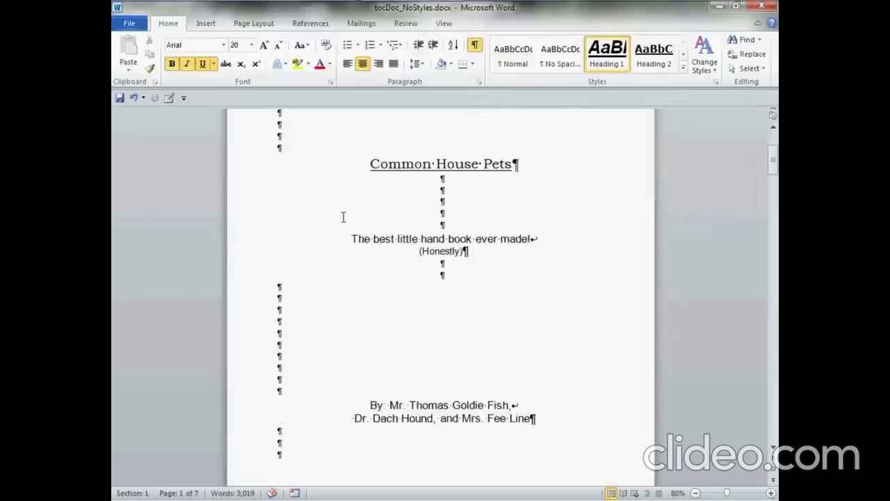
pyautogui.scroll(-2, 342, 219)
pyautogui.scroll(-2, 343, 219)
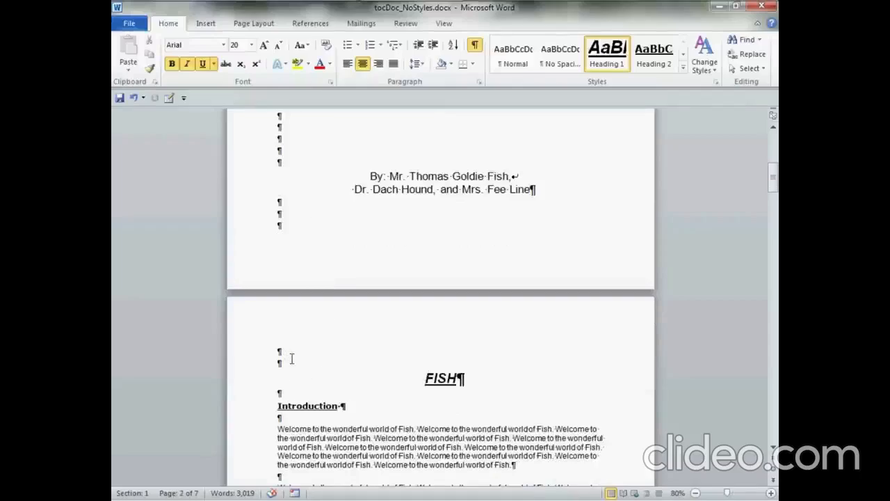
pyautogui.click(291, 233)
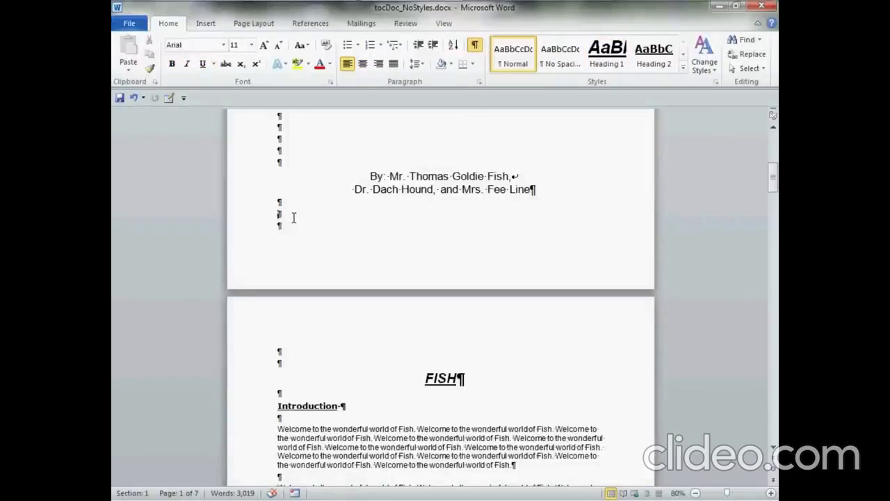
pyautogui.click(272, 27)
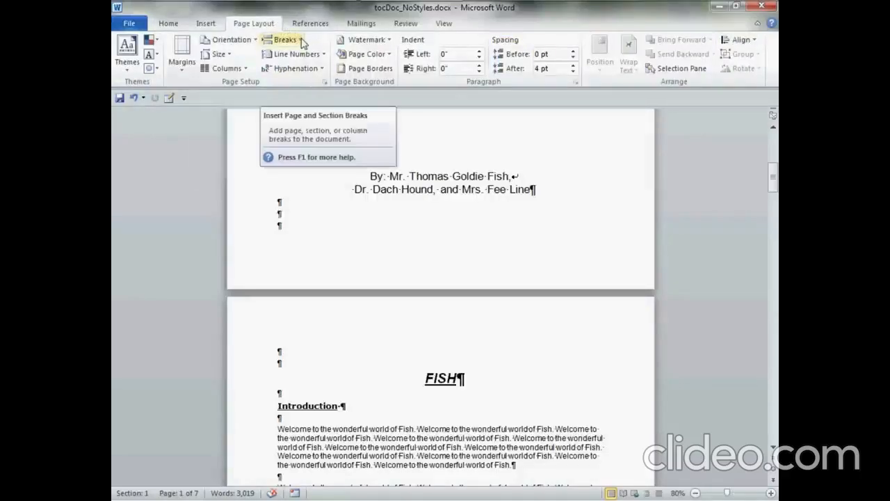
pyautogui.click(301, 42)
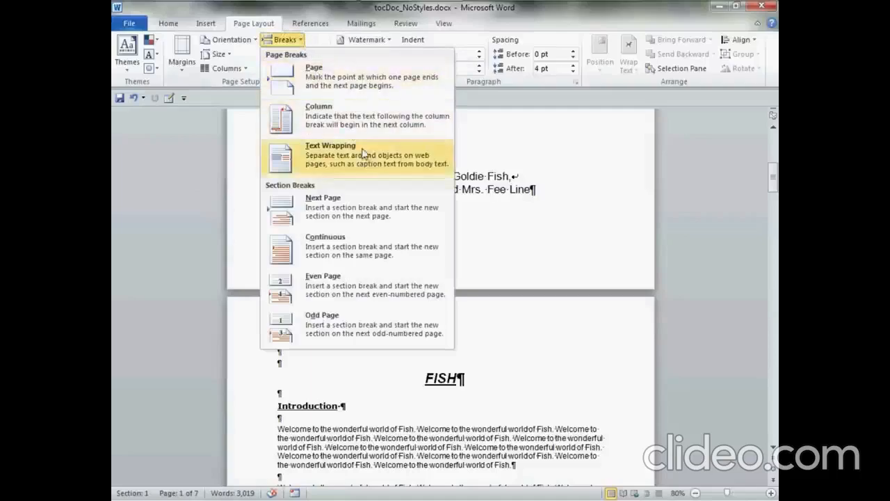
pyautogui.click(423, 209)
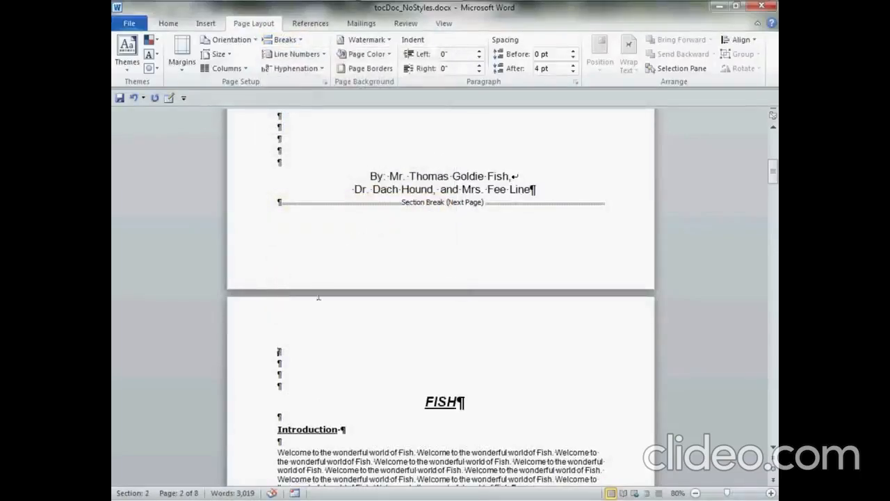
# Step: Insert a second Next Page section break among the empty paragraphs above the FISH heading
pyautogui.click(295, 379)
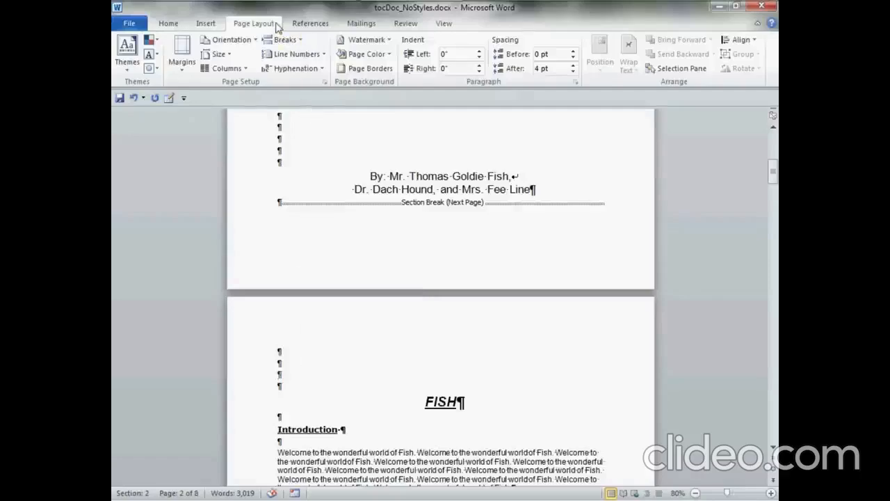
pyautogui.click(302, 42)
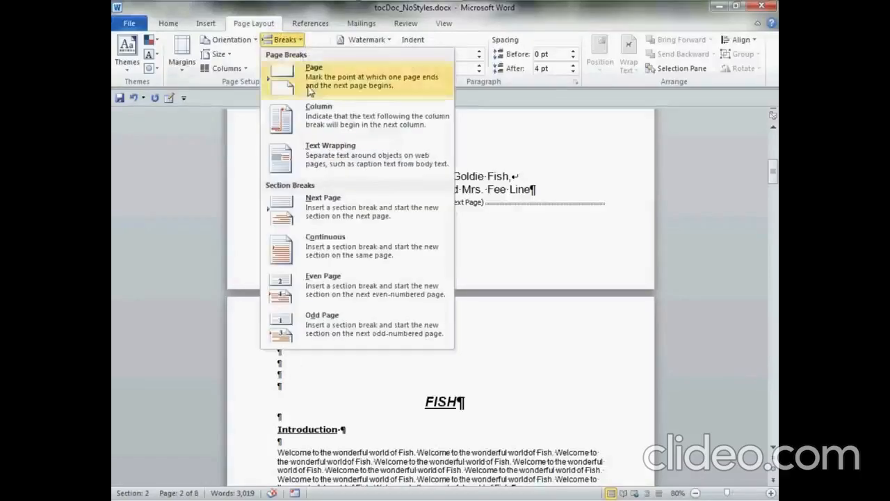
pyautogui.click(392, 217)
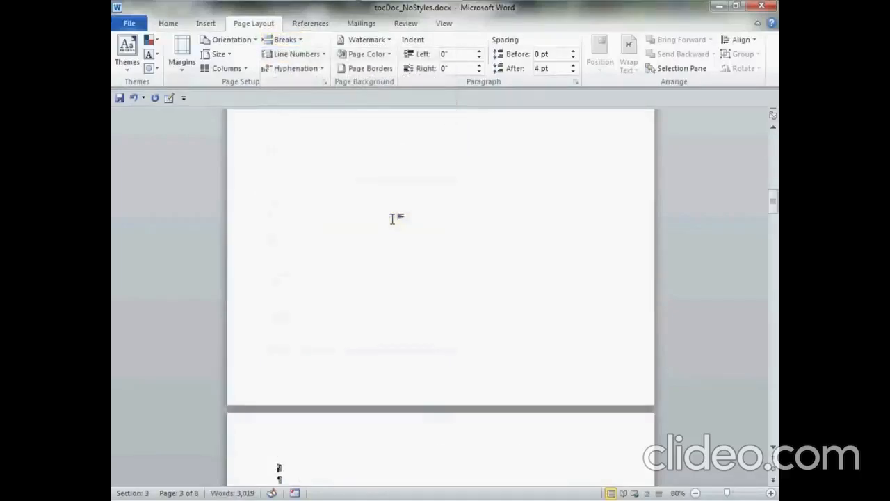
# Step: Add 21 empty paragraphs above the section break on the blank page after the cover
pyautogui.scroll(5, 394, 218)
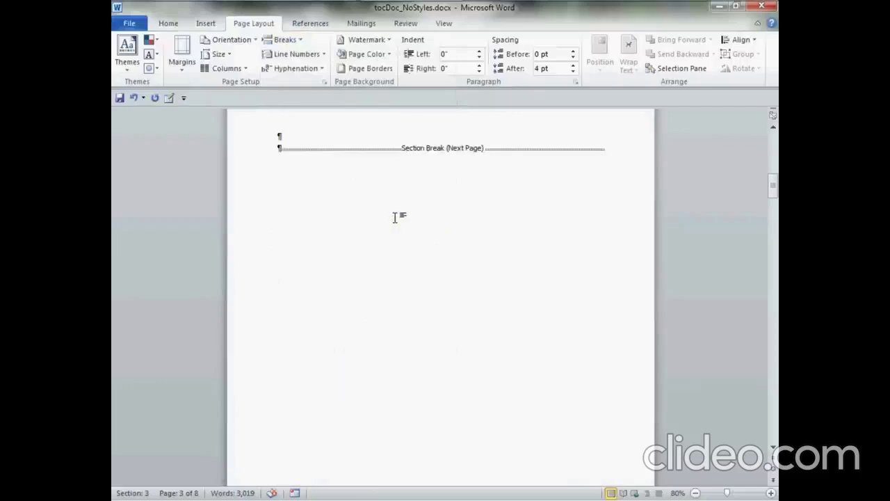
pyautogui.scroll(3, 400, 218)
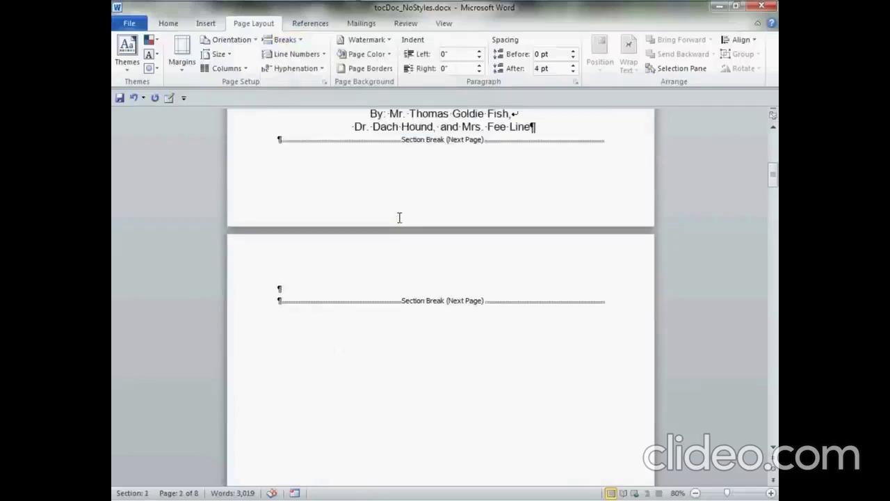
pyautogui.click(299, 295)
pyautogui.press('Return')
pyautogui.press('Return')
pyautogui.press('Return')
pyautogui.press('Return')
pyautogui.press('Return')
pyautogui.press('Return')
pyautogui.press('Return')
pyautogui.press('Return')
pyautogui.press('Return')
pyautogui.press('Return')
pyautogui.press('Return')
pyautogui.press('Return')
pyautogui.press('Return')
pyautogui.press('Return')
pyautogui.press('Return')
pyautogui.press('Return')
pyautogui.press('Return')
pyautogui.press('Return')
pyautogui.press('Return')
pyautogui.press('Return')
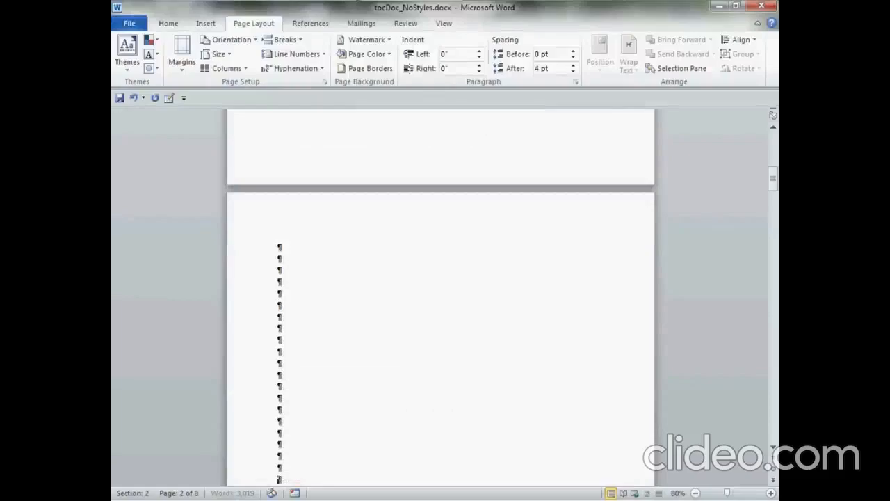
pyautogui.press('Return')
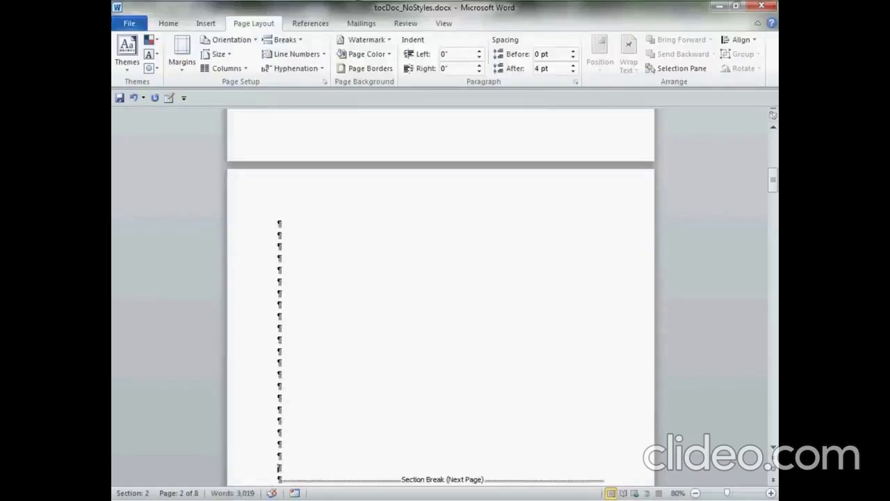
# Step: Open the custom Table of Contents settings for insertion at the second empty paragraph on the blank page
pyautogui.scroll(6, 440, 292)
pyautogui.scroll(-14, 338, 292)
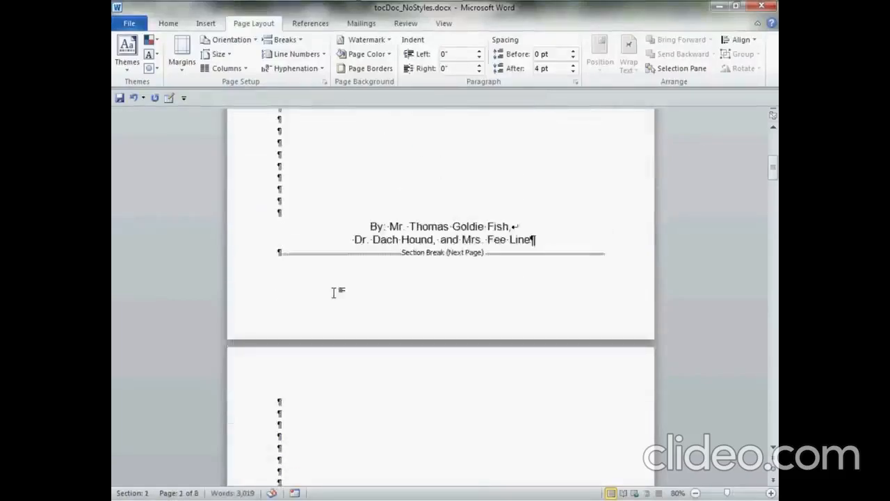
pyautogui.scroll(-2, 344, 264)
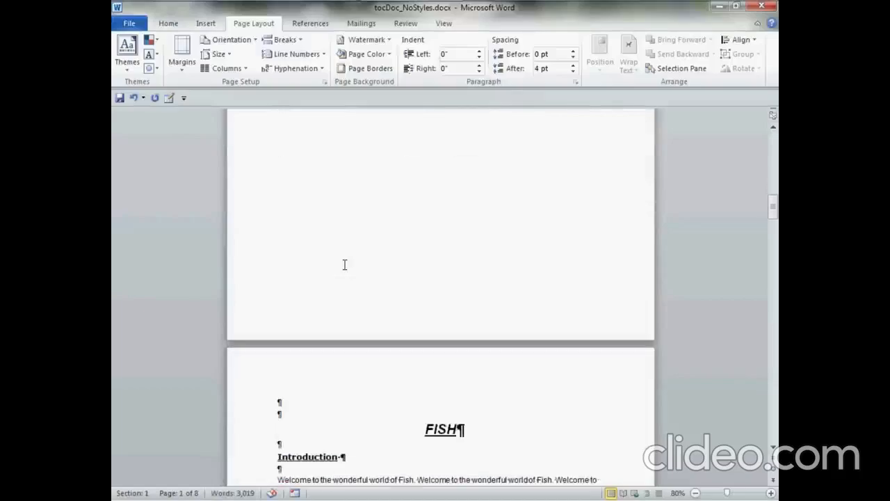
pyautogui.scroll(8, 345, 264)
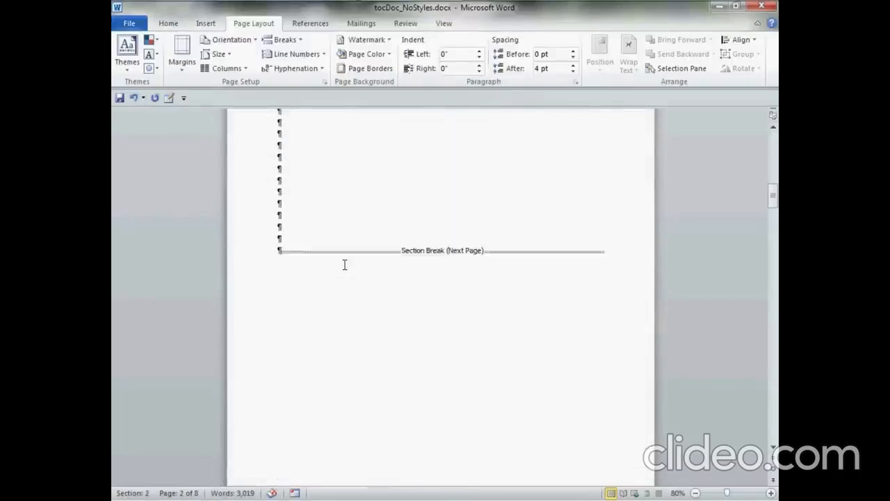
pyautogui.scroll(1, 345, 264)
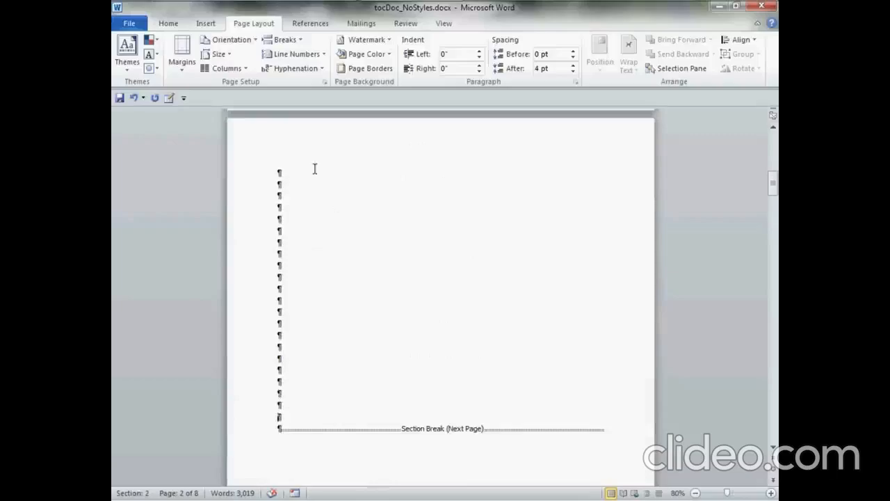
pyautogui.click(292, 176)
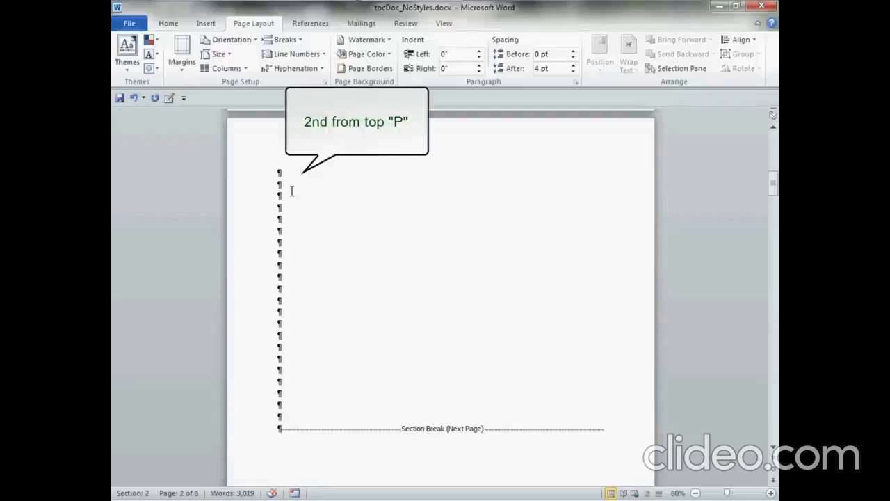
pyautogui.click(291, 190)
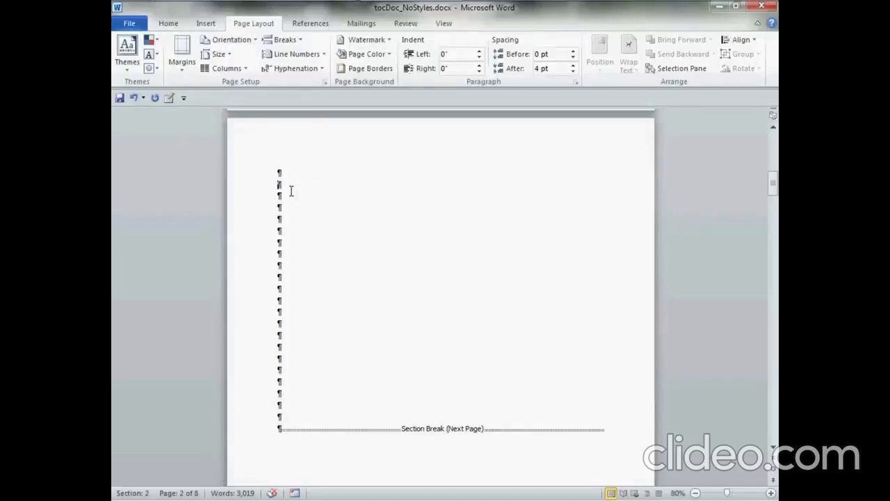
pyautogui.click(329, 26)
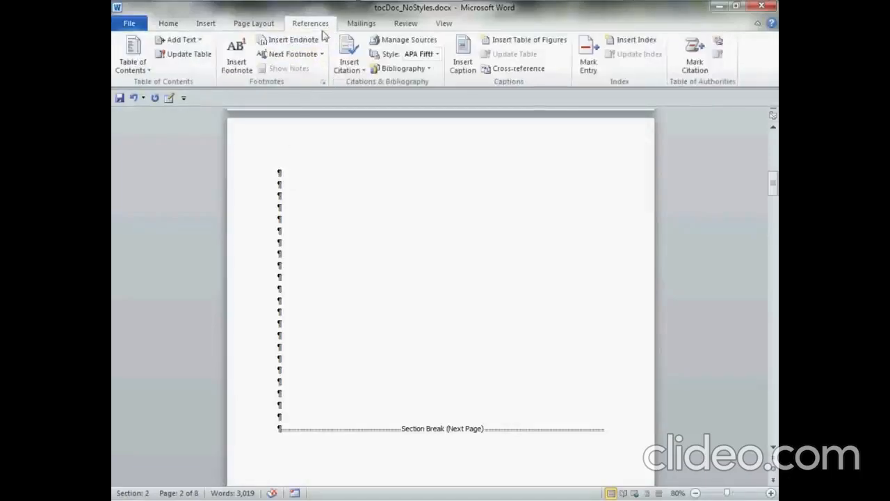
pyautogui.click(145, 72)
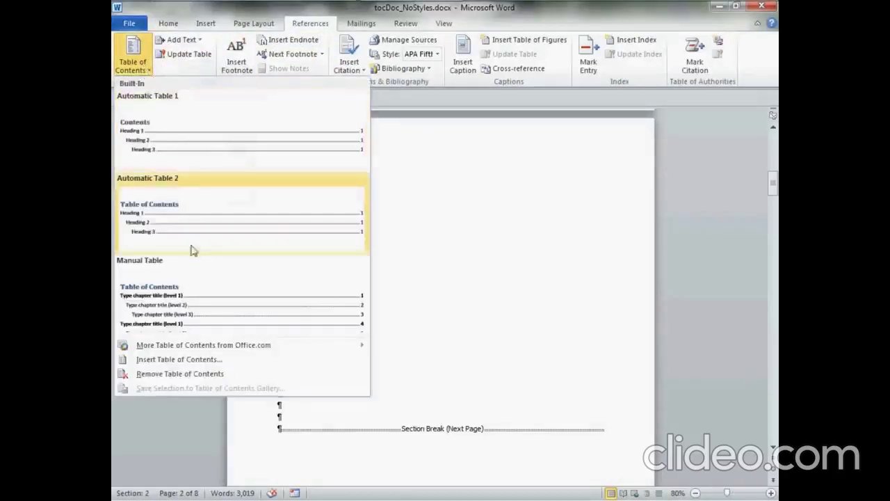
pyautogui.click(233, 361)
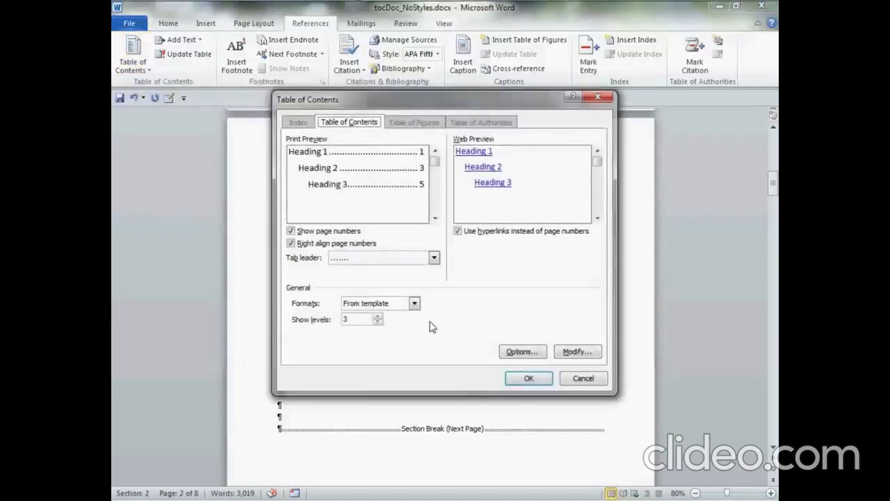
# Step: Set the table of contents options to build from outline levels only, with Styles turned off
pyautogui.click(523, 352)
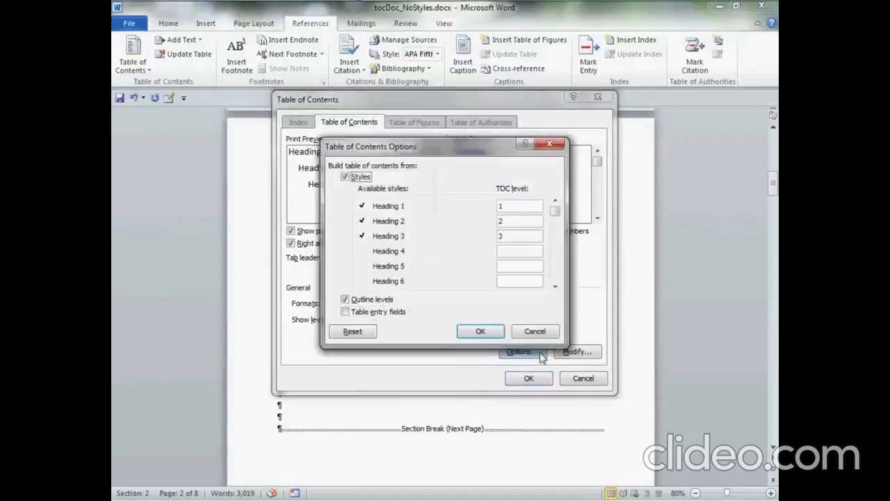
pyautogui.click(366, 180)
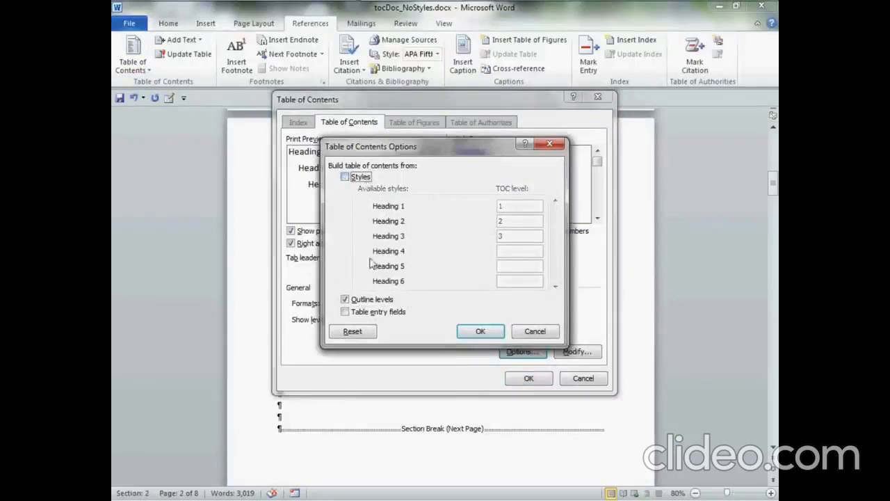
pyautogui.click(373, 301)
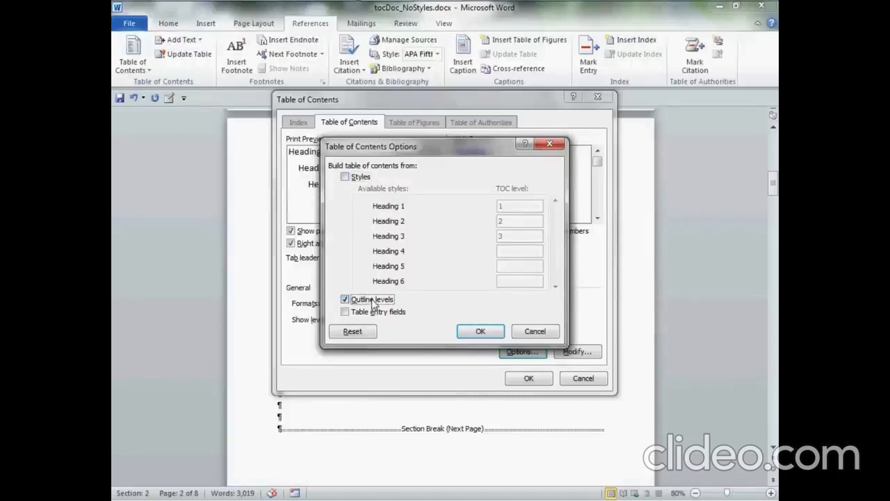
pyautogui.click(485, 333)
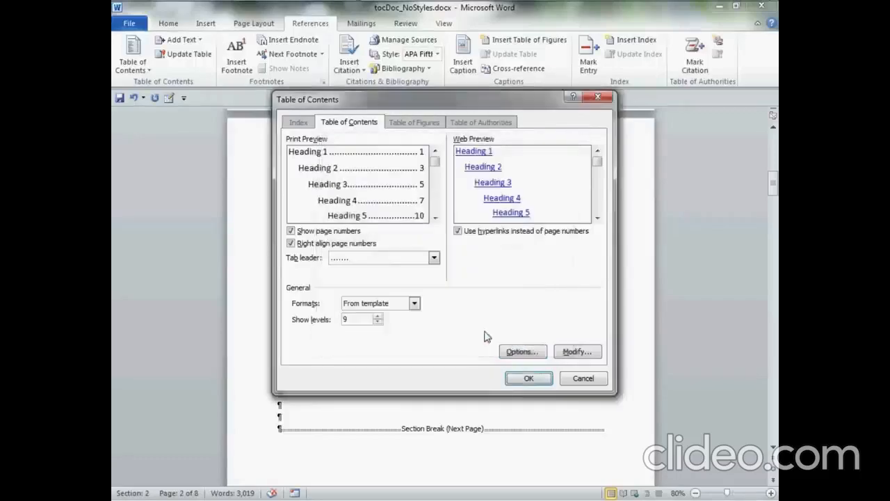
# Step: Turn off hyperlinks in place of page numbers and set the table of contents to show 3 levels
pyautogui.click(457, 232)
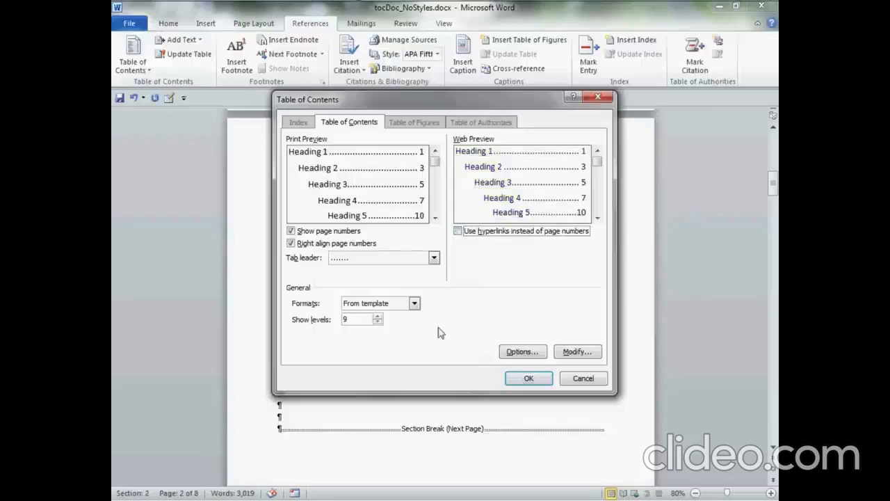
pyautogui.doubleClick(360, 324)
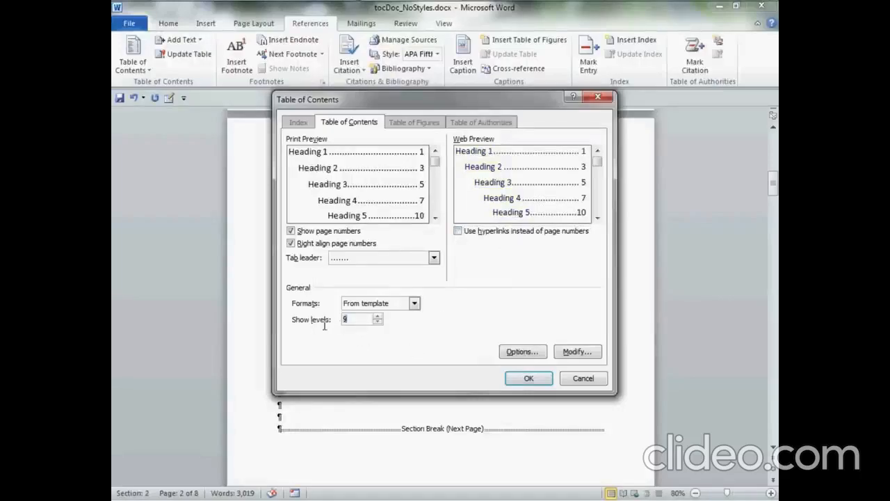
pyautogui.write('3')
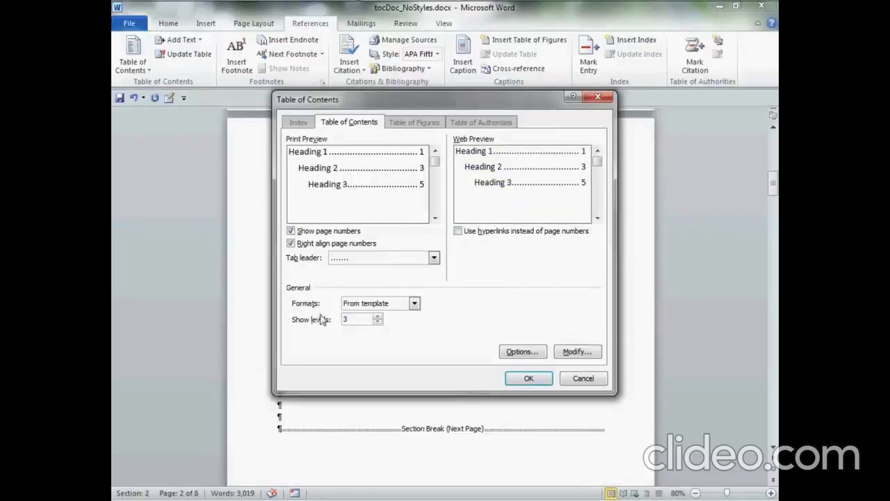
# Step: Choose the dotted tab leader and insert the table of contents on the blank page
pyautogui.click(378, 260)
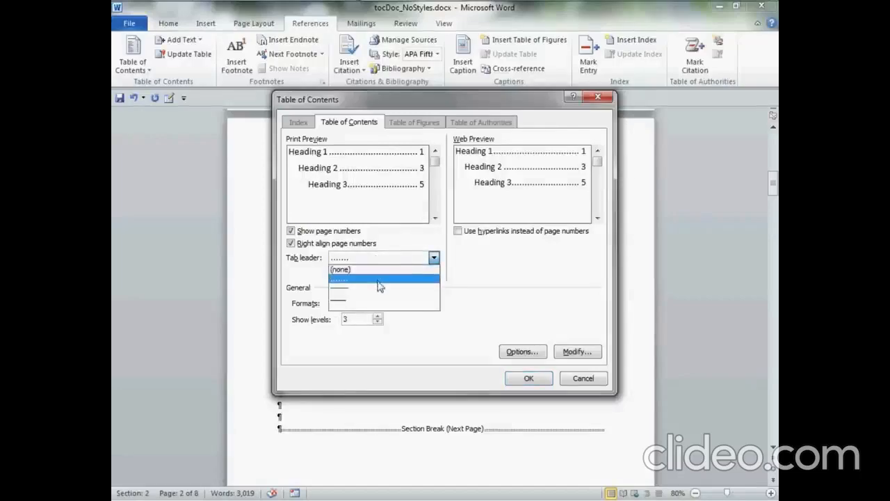
pyautogui.click(380, 286)
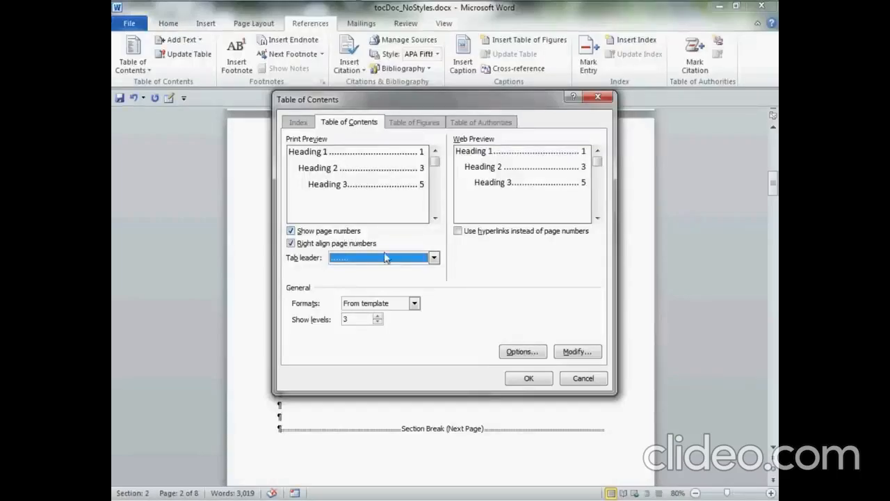
pyautogui.click(542, 380)
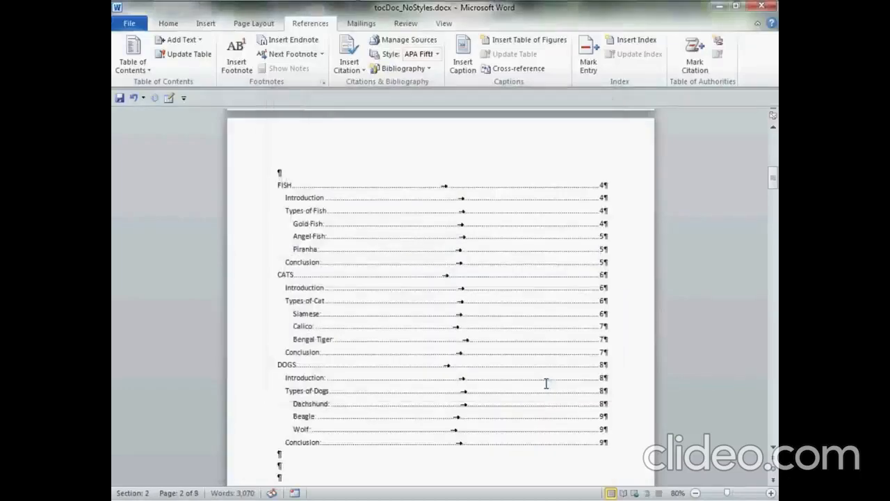
# Step: Review the entries, indent levels and page numbers in the inserted table of contents
pyautogui.scroll(-1, 547, 384)
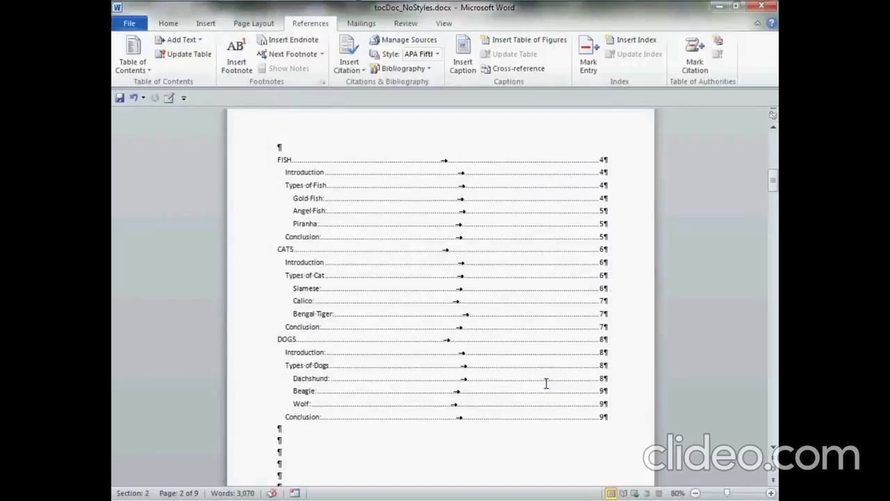
pyautogui.scroll(2, 547, 383)
pyautogui.scroll(7, 546, 383)
pyautogui.scroll(-6, 546, 384)
pyautogui.scroll(-2, 546, 383)
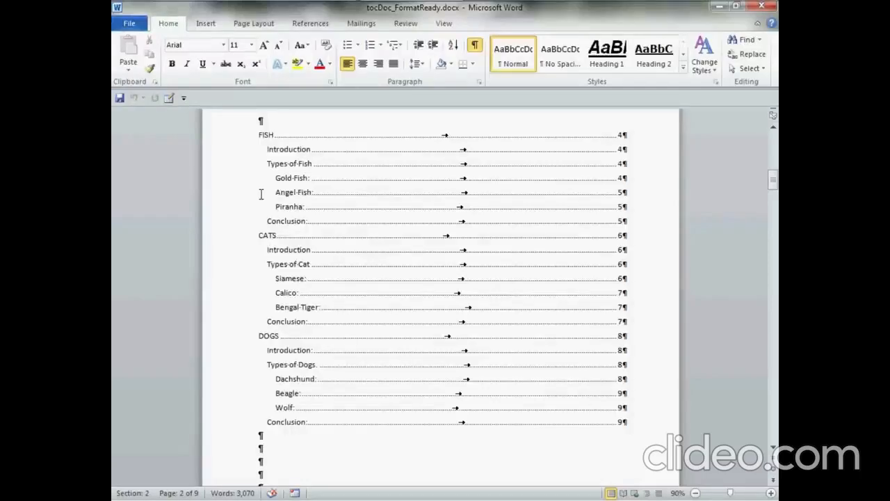
pyautogui.scroll(1, 269, 190)
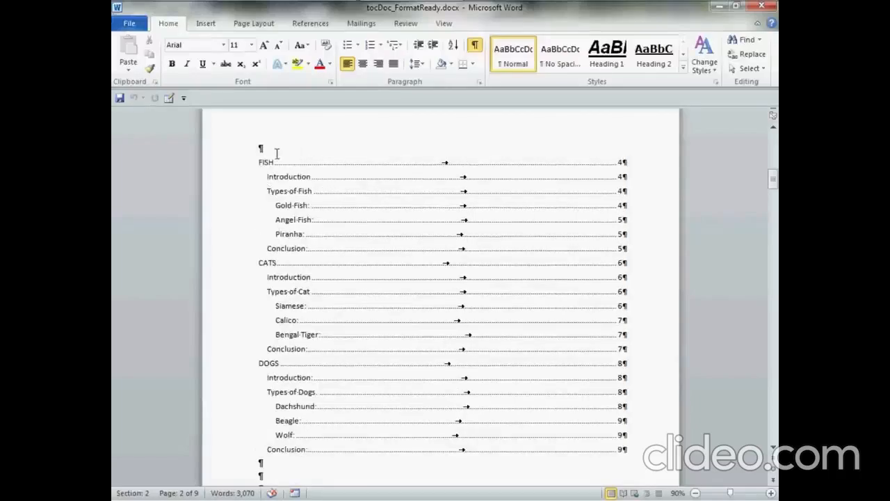
# Step: Set the left and right page margins to 2.3 inches for the table of contents section only
pyautogui.click(274, 155)
pyautogui.click(271, 25)
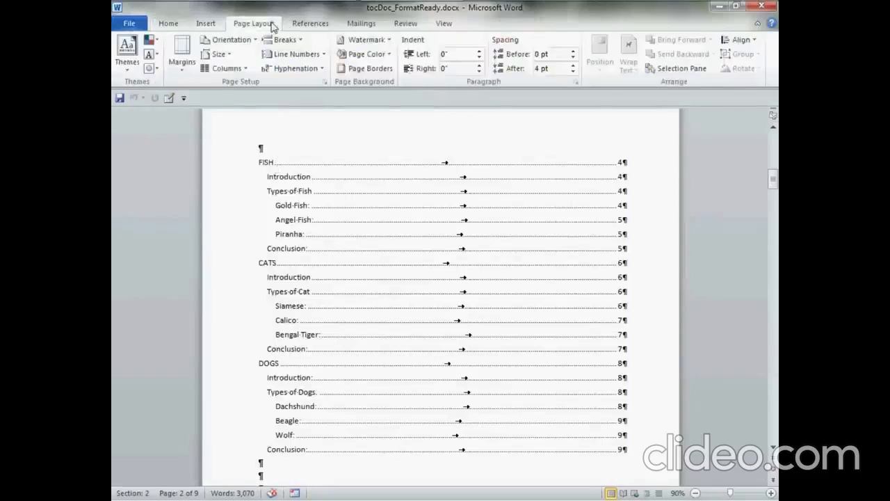
pyautogui.click(326, 82)
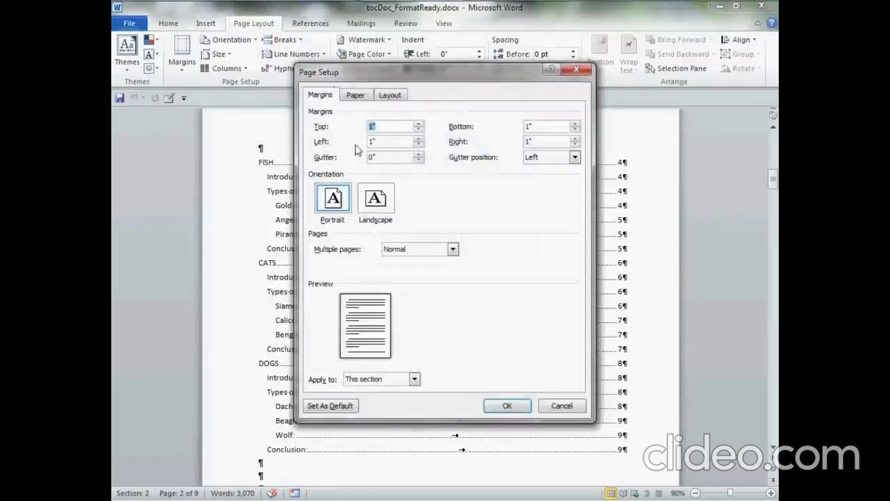
pyautogui.press('Tab')
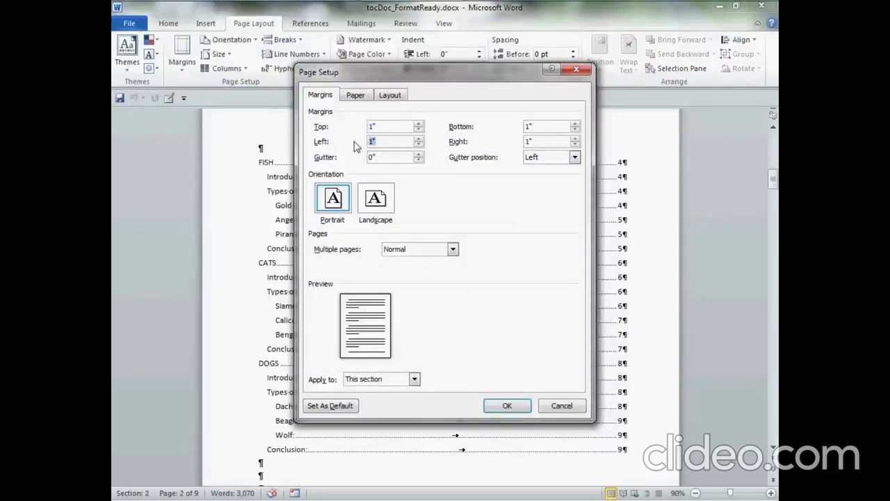
pyautogui.write('2.3')
pyautogui.doubleClick(527, 142)
pyautogui.write('2.3')
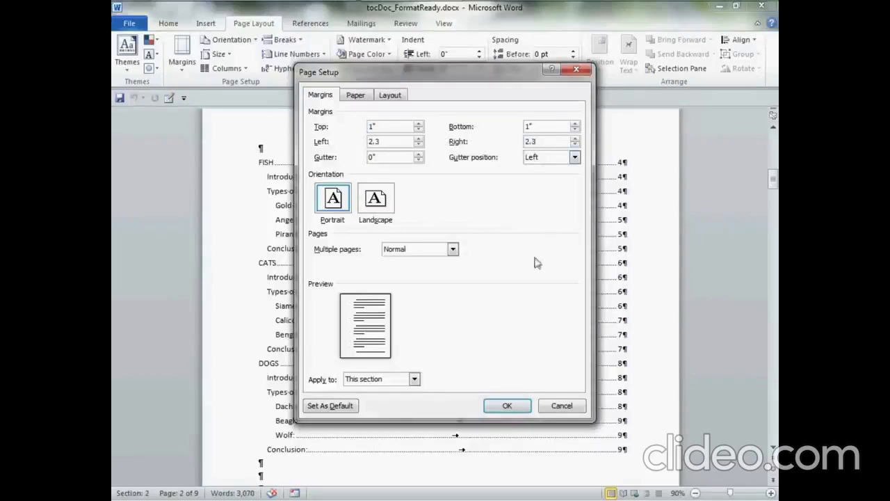
pyautogui.click(390, 385)
pyautogui.click(389, 384)
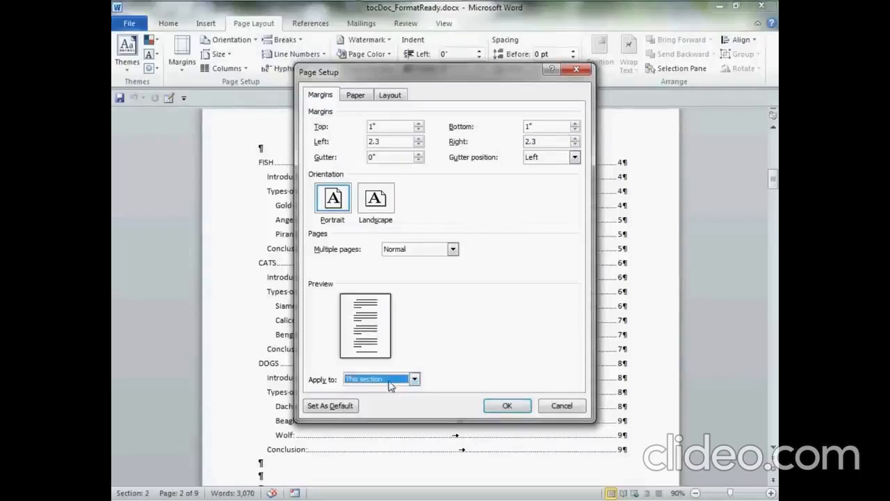
pyautogui.click(507, 406)
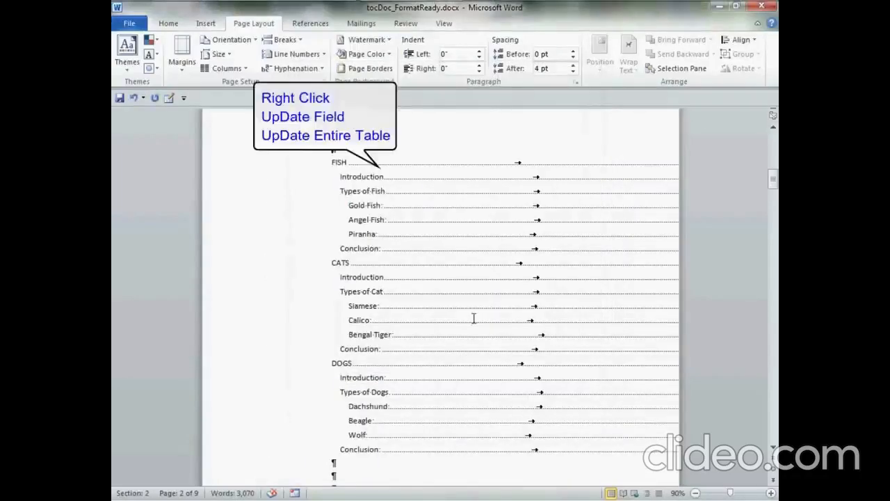
# Step: Update the entire table of contents to fit the section's new margins
pyautogui.click(451, 248)
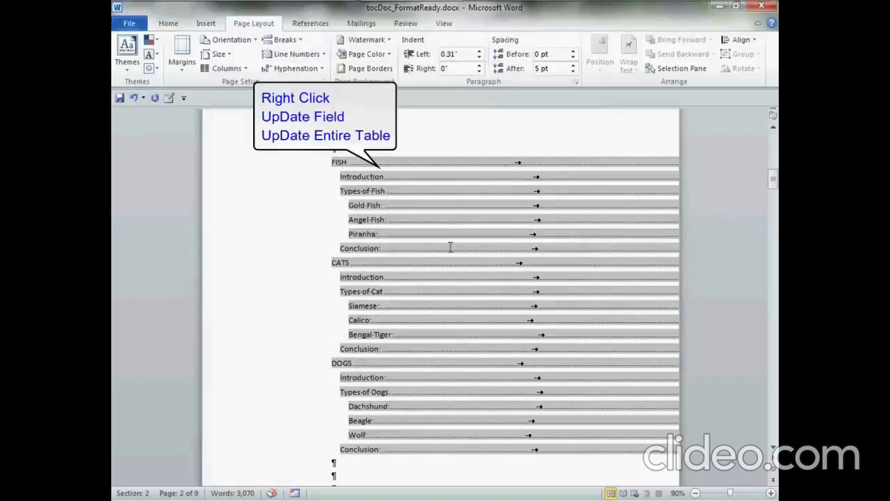
pyautogui.rightClick(447, 245)
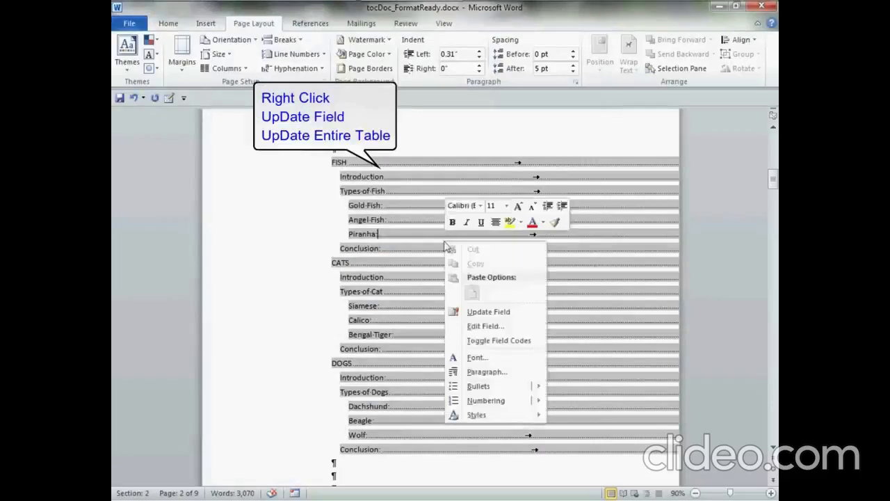
pyautogui.click(514, 316)
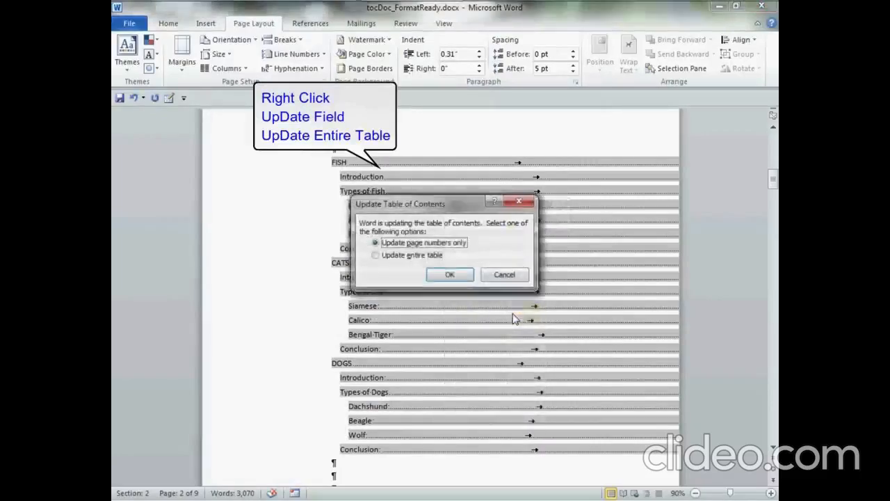
pyautogui.click(399, 256)
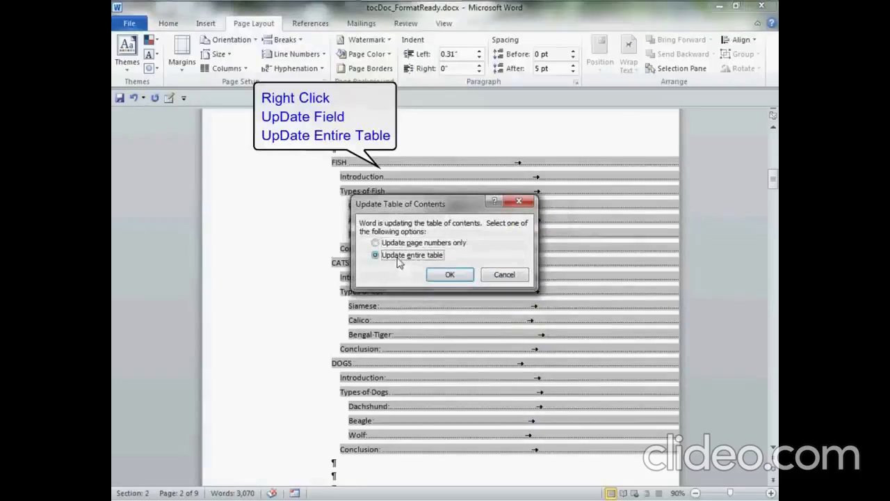
pyautogui.click(464, 275)
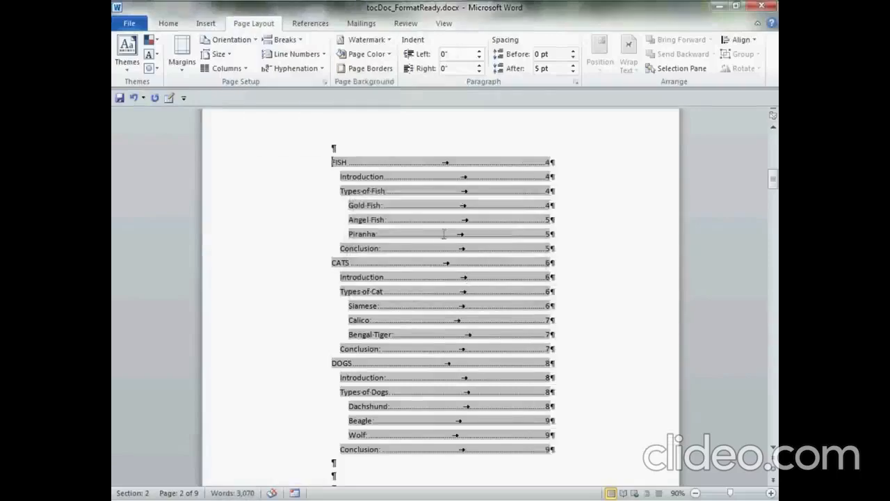
pyautogui.click(360, 157)
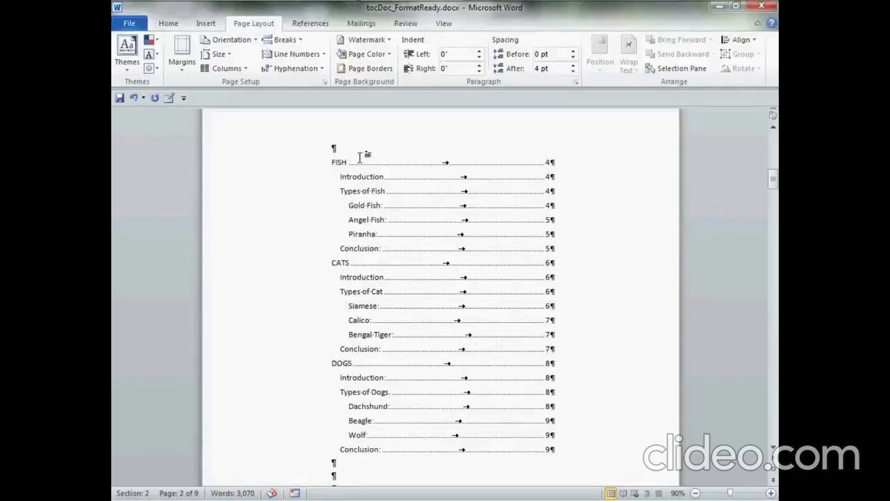
# Step: Edit the table of contents field so that formatting is preserved during updates
pyautogui.click(359, 162)
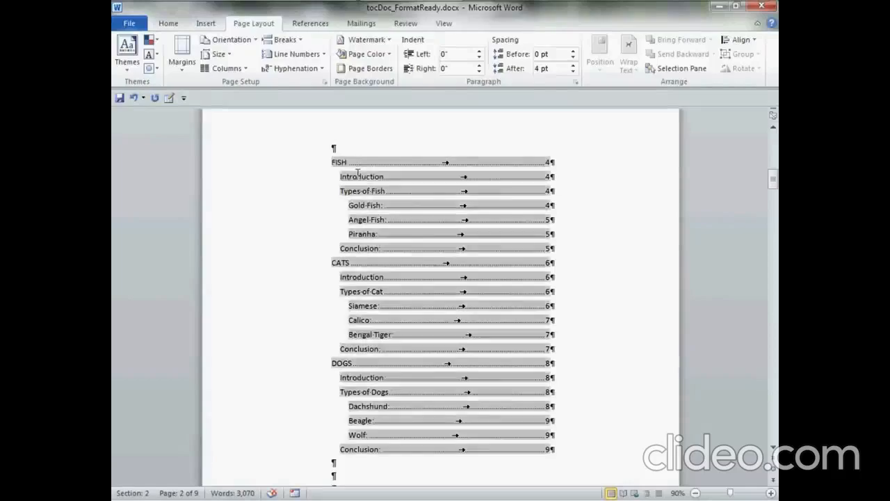
pyautogui.rightClick(390, 196)
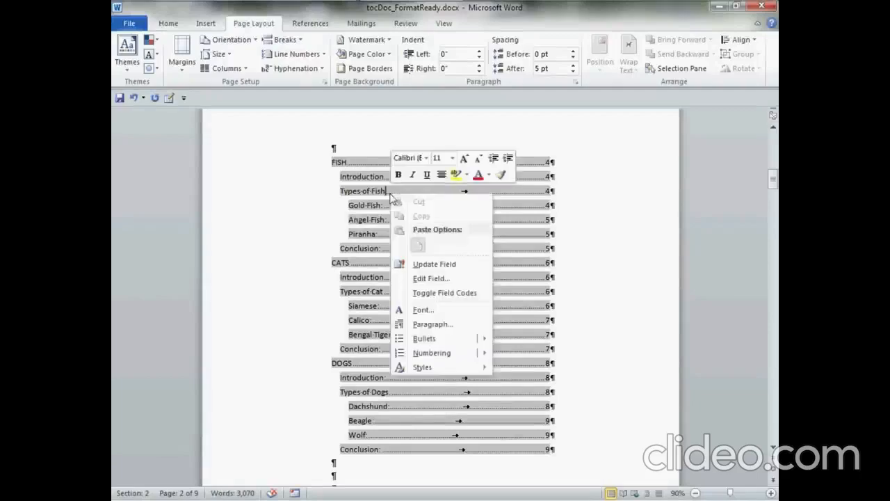
pyautogui.click(458, 284)
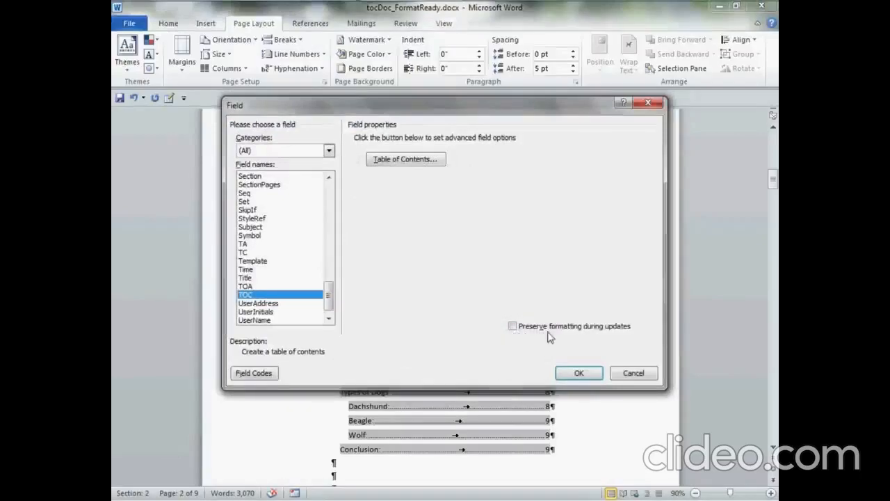
pyautogui.click(514, 326)
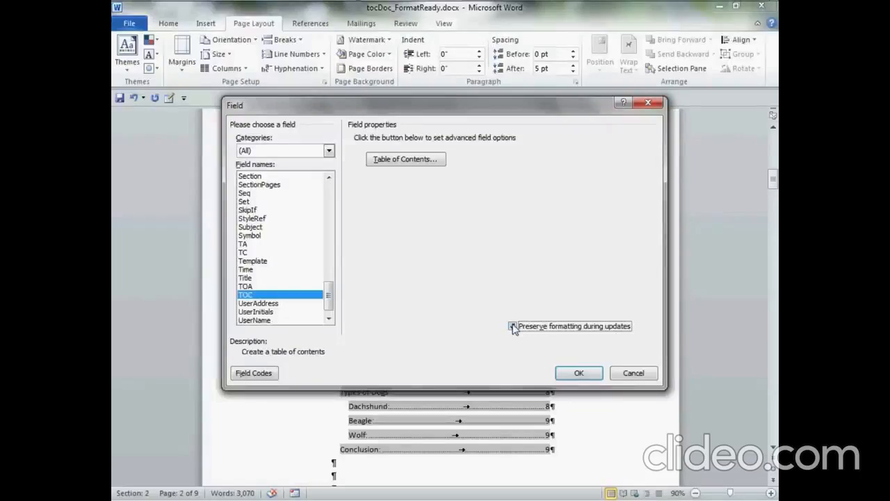
pyautogui.click(597, 376)
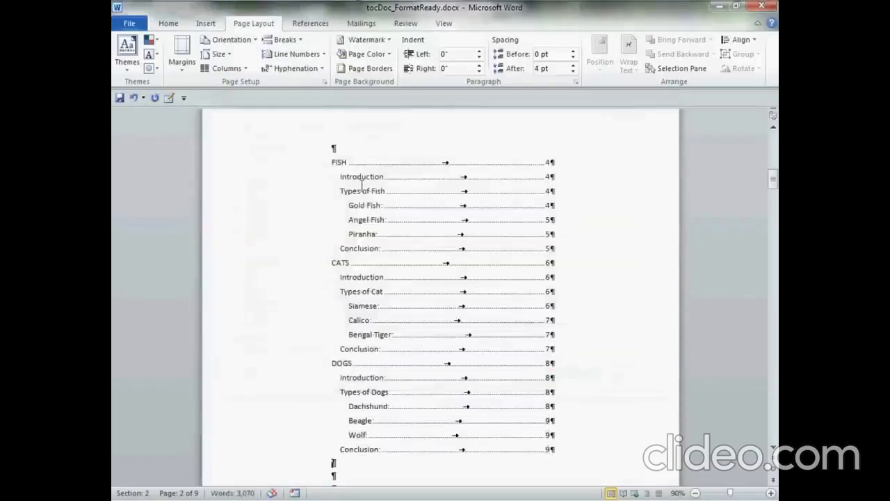
# Step: Format the whole FISH entry line in the table of contents, including its paragraph mark, as bold Verdana at size 16
pyautogui.click(336, 167)
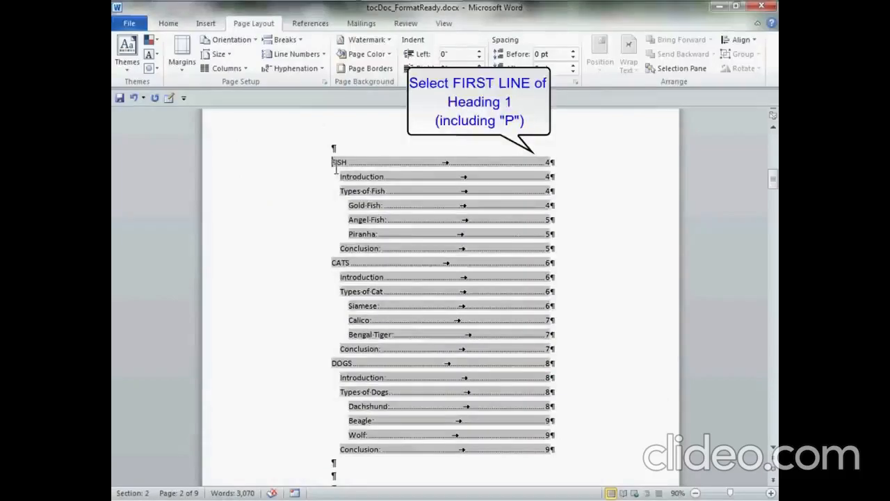
pyautogui.moveTo(336, 167); pyautogui.dragTo(569, 171)
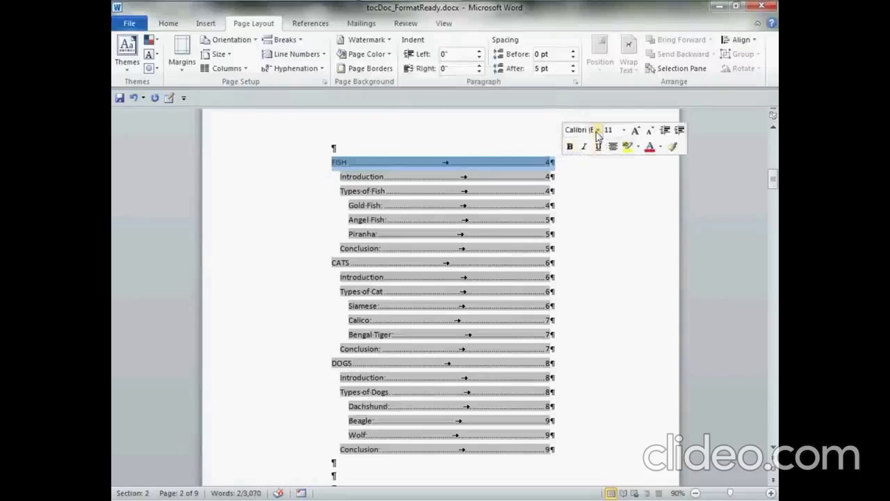
pyautogui.click(598, 131)
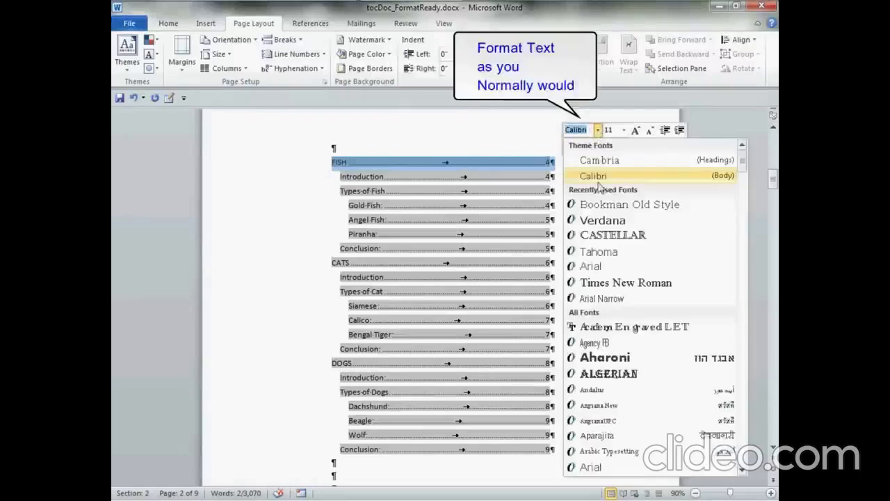
pyautogui.click(604, 221)
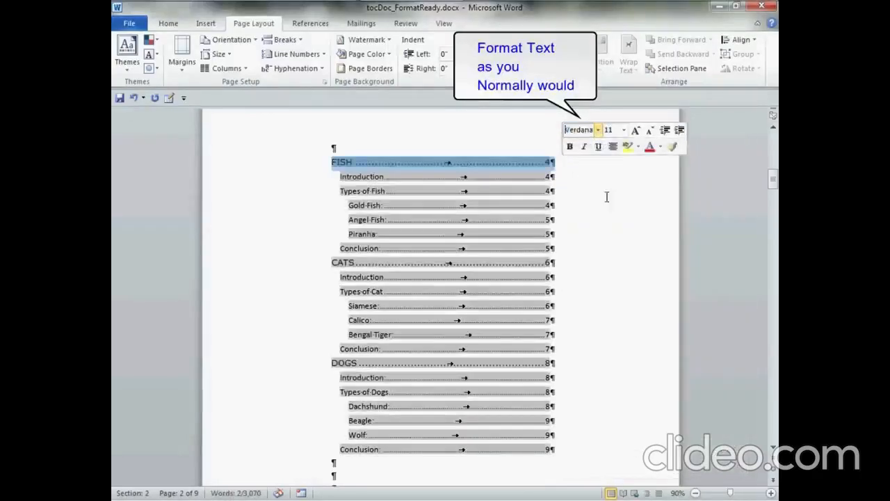
pyautogui.click(624, 131)
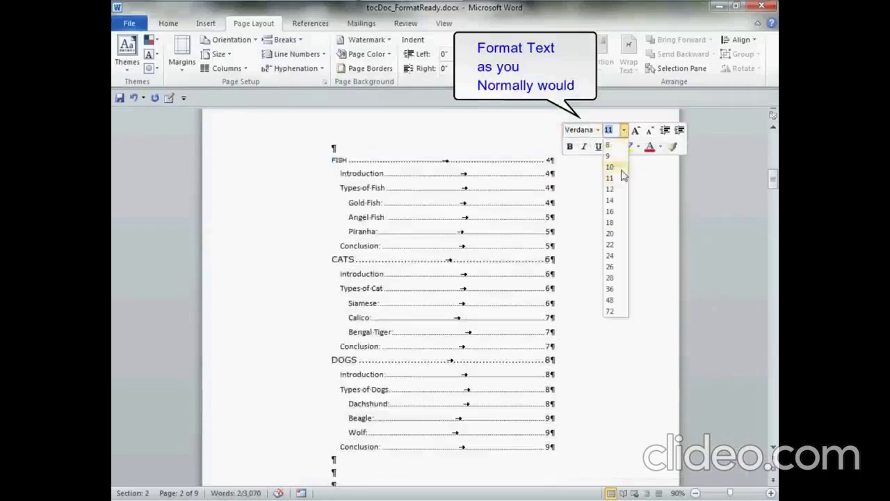
pyautogui.click(617, 211)
pyautogui.click(569, 147)
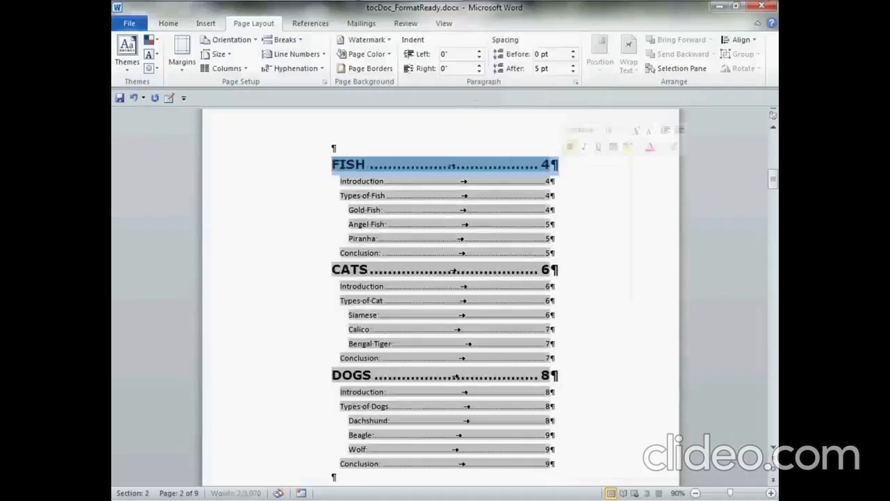
pyautogui.click(346, 150)
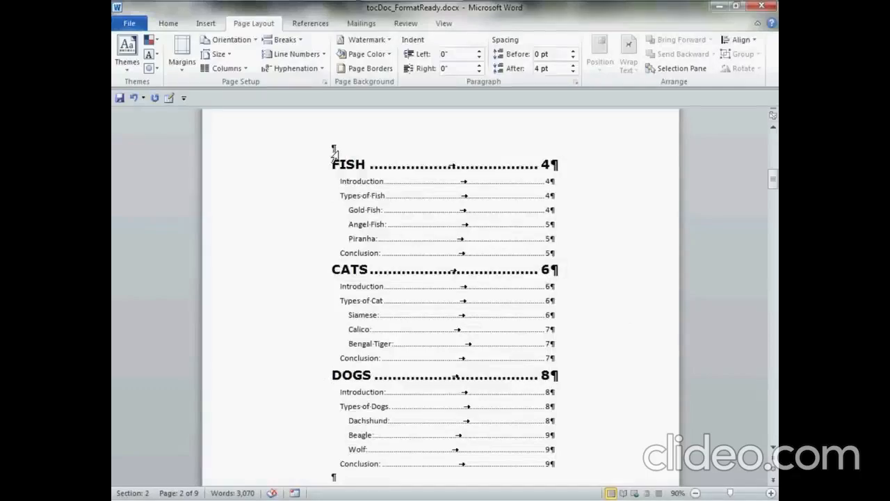
# Step: Format the whole Introduction entry line under FISH, including its paragraph mark, as Arial at size 12
pyautogui.click(342, 182)
pyautogui.moveTo(345, 185); pyautogui.dragTo(557, 187)
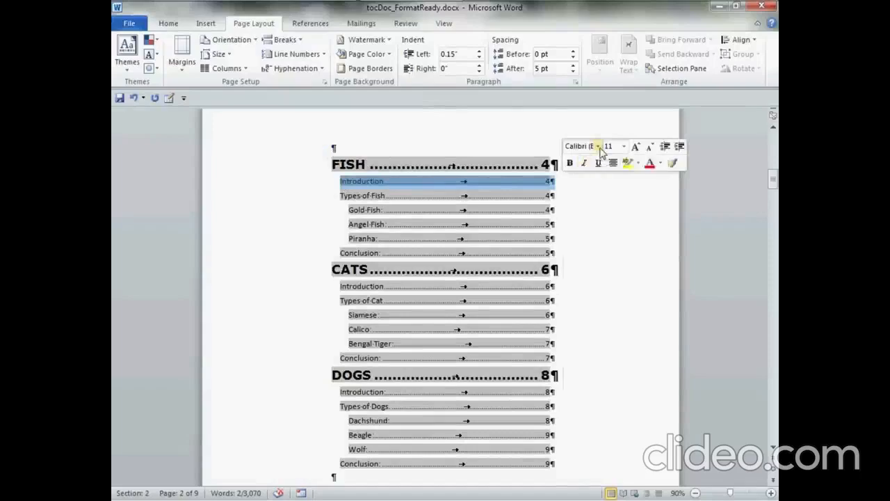
pyautogui.click(598, 147)
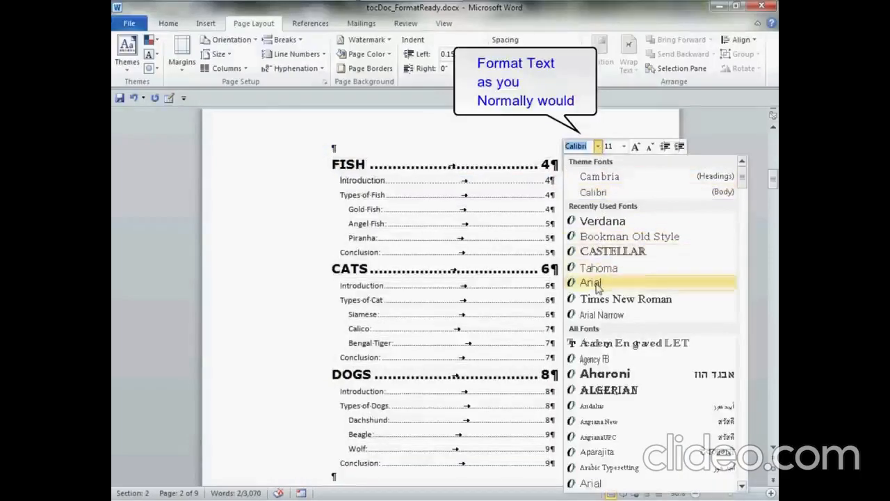
pyautogui.click(593, 282)
pyautogui.click(624, 146)
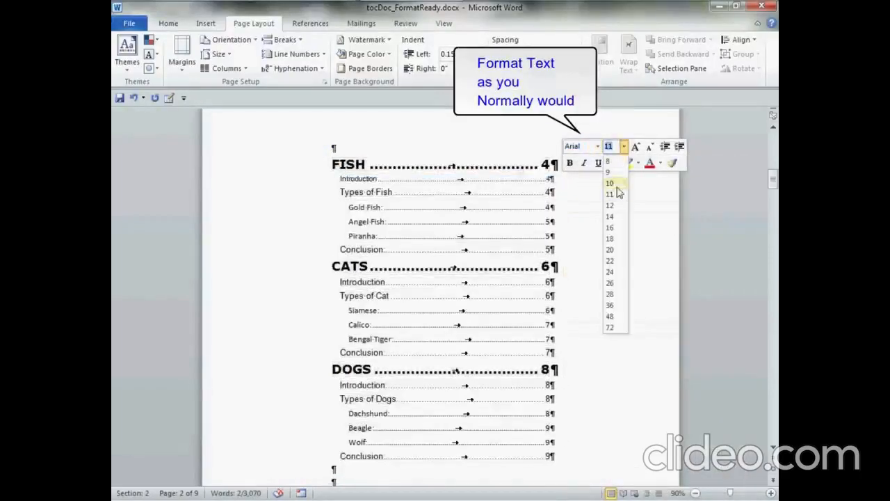
pyautogui.click(616, 205)
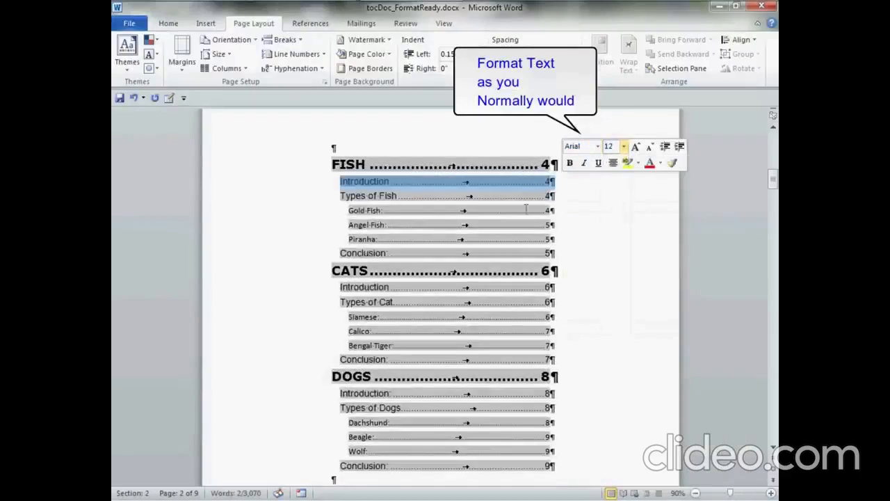
pyautogui.click(355, 150)
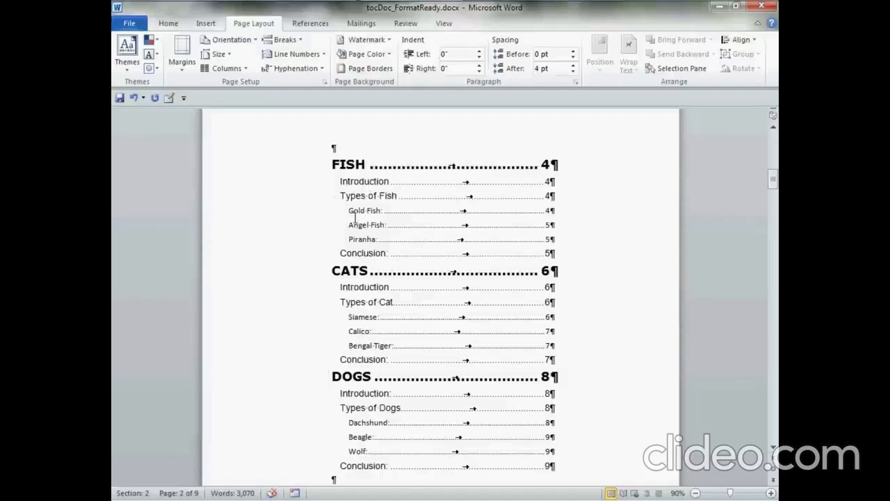
# Step: Change the font of the whole Gold Fish entry line, including its paragraph mark, to Tahoma
pyautogui.moveTo(349, 213); pyautogui.dragTo(384, 215)
pyautogui.moveTo(445, 218); pyautogui.dragTo(567, 218)
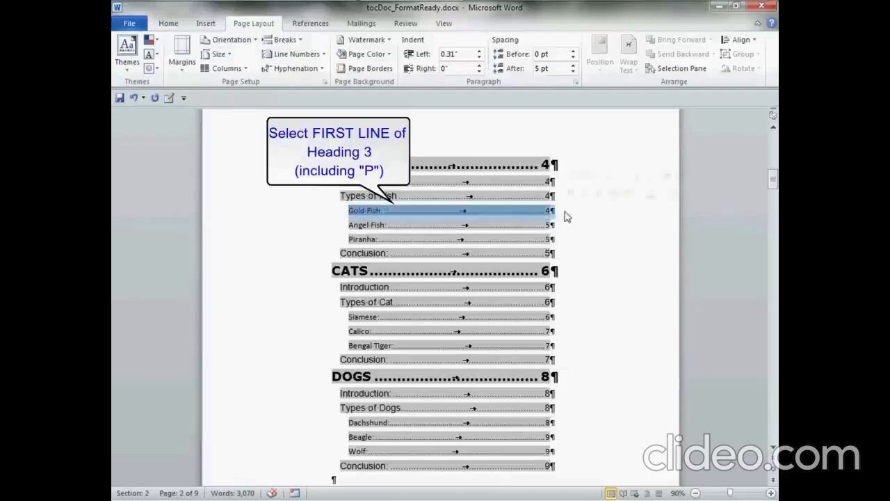
pyautogui.click(597, 176)
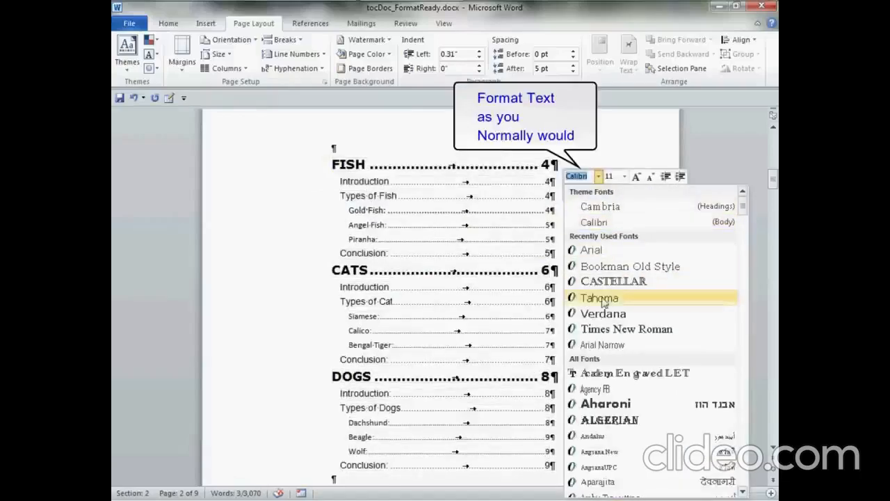
pyautogui.click(601, 299)
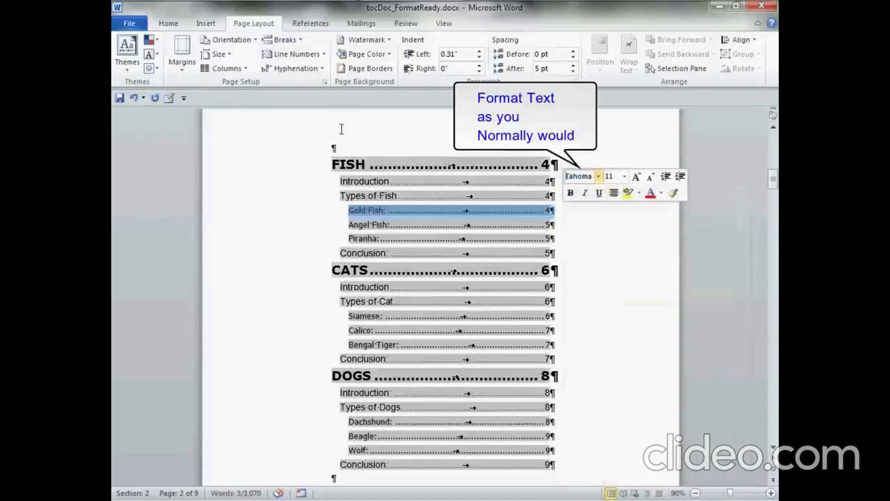
pyautogui.click(347, 148)
# Step: Set the left indentation of the whole Introduction entry line under FISH, including its paragraph mark, to 0.3"
pyautogui.scroll(-1, 556, 278)
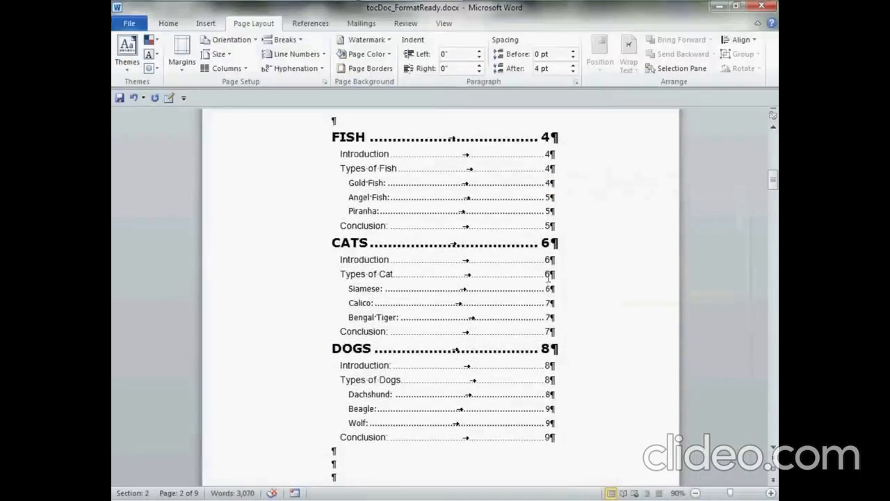
pyautogui.scroll(1, 543, 265)
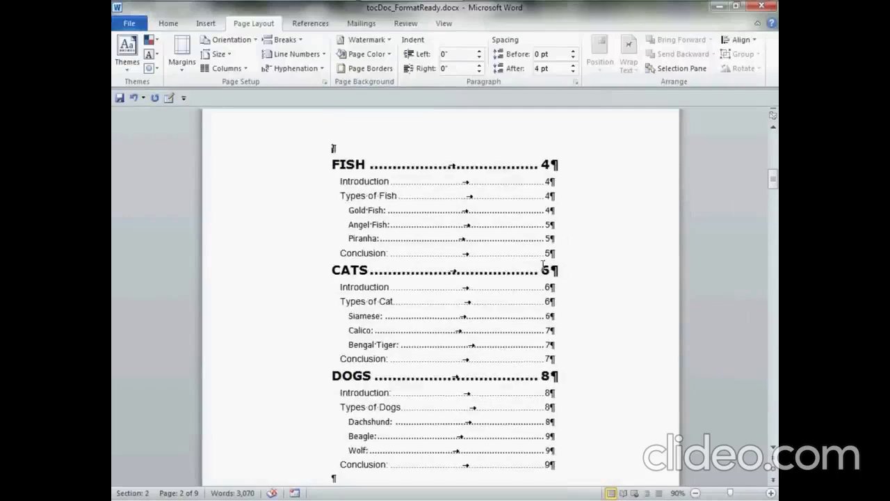
pyautogui.click(341, 181)
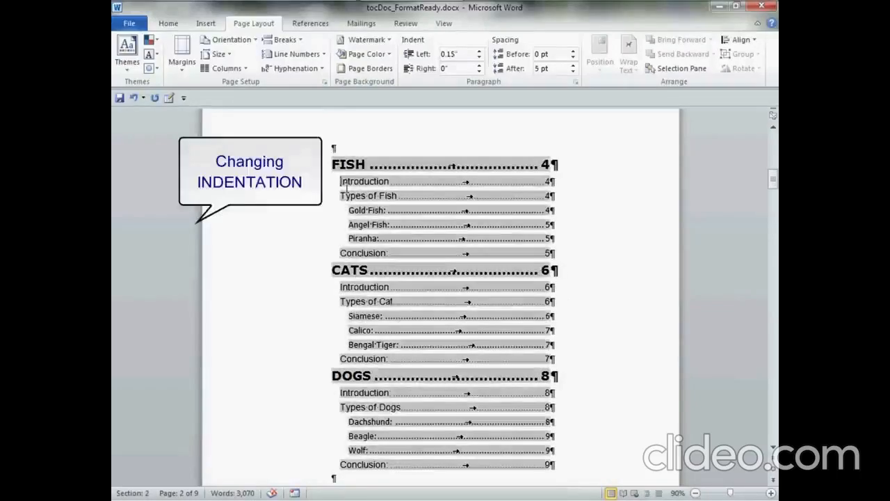
pyautogui.moveTo(341, 181); pyautogui.dragTo(566, 188)
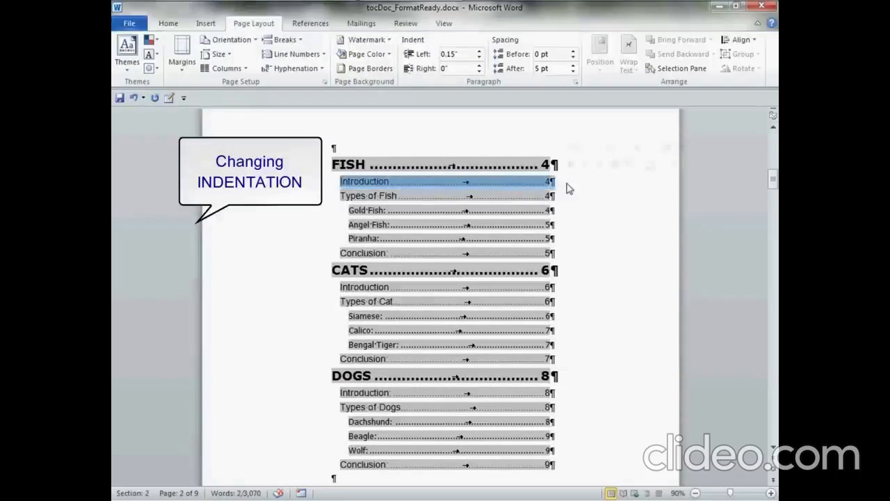
pyautogui.rightClick(511, 185)
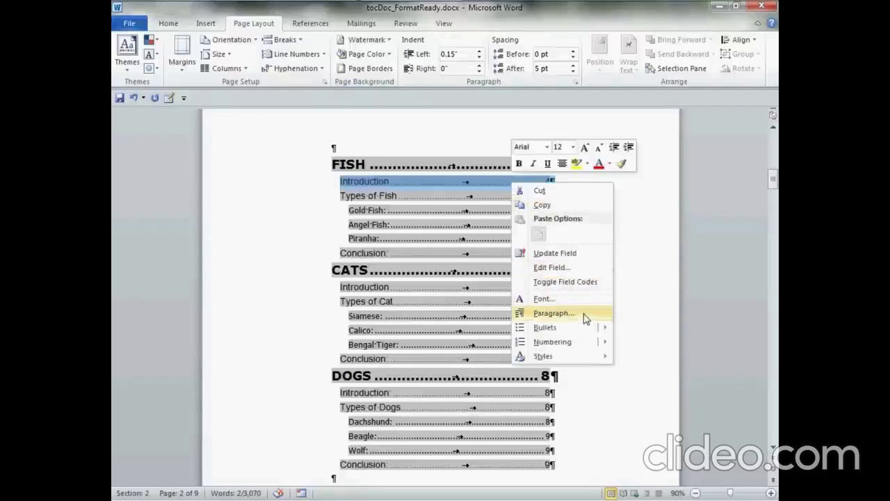
pyautogui.click(554, 313)
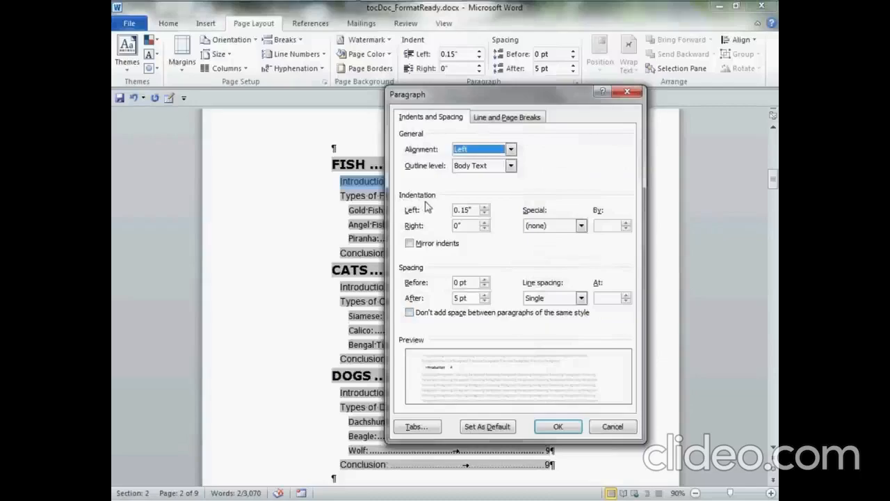
pyautogui.click(485, 207)
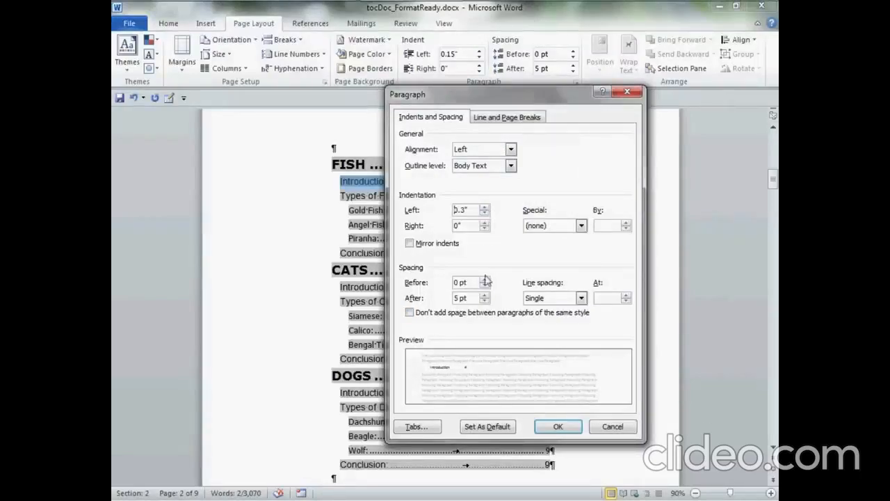
pyautogui.click(572, 427)
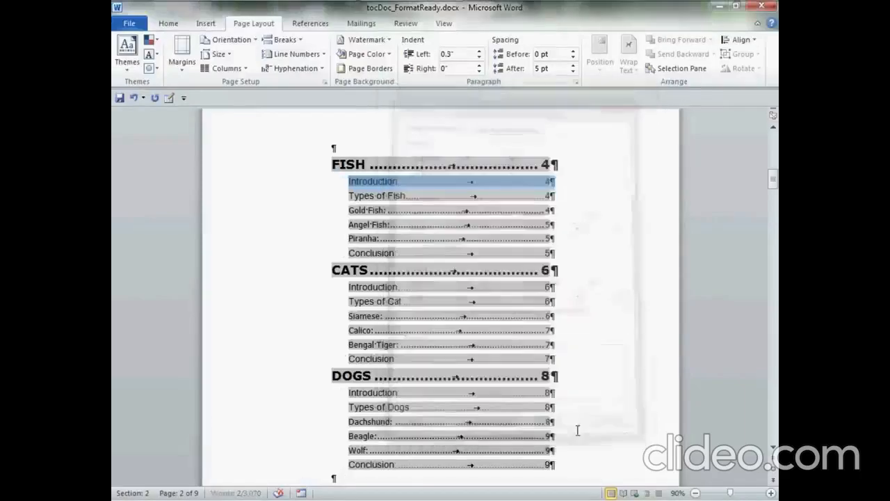
# Step: Set the left indentation of the whole Gold Fish entry line, including its paragraph mark, to 0.6"
pyautogui.click(357, 215)
pyautogui.moveTo(356, 214); pyautogui.dragTo(560, 219)
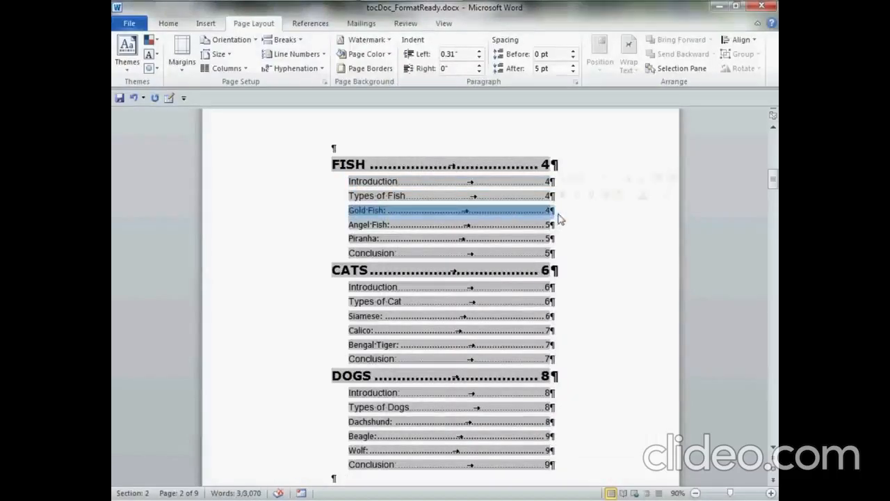
pyautogui.rightClick(520, 211)
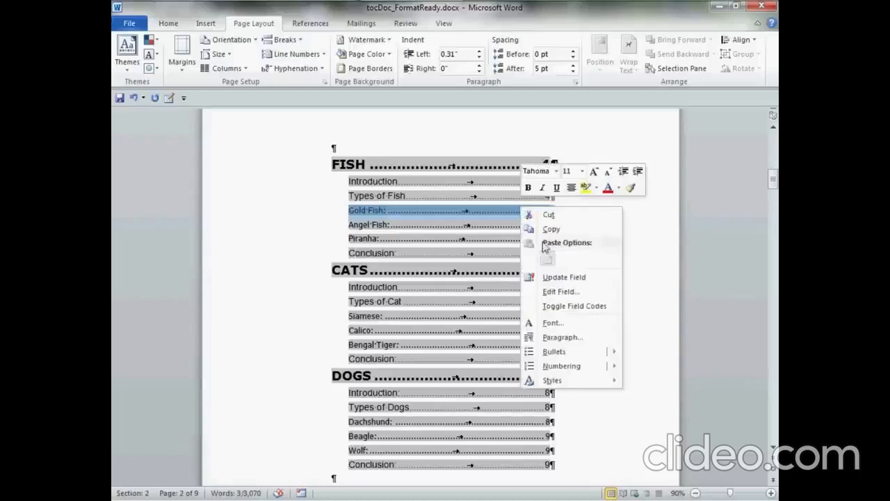
pyautogui.click(562, 338)
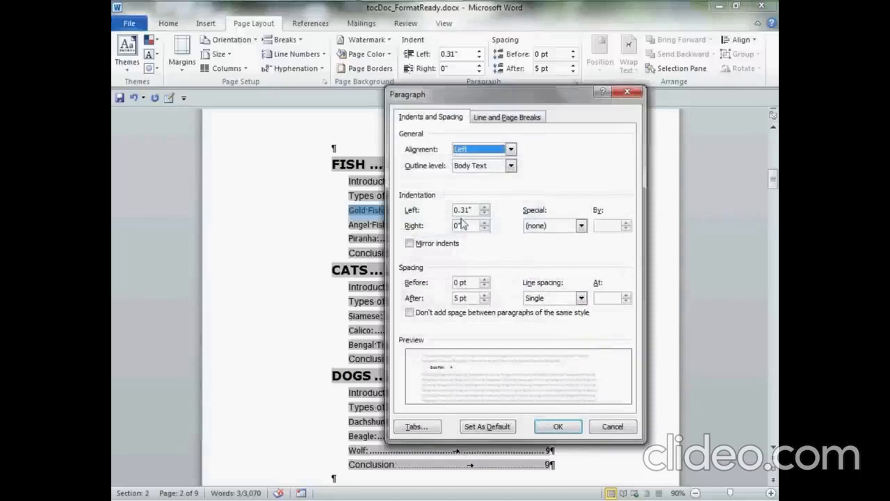
pyautogui.click(485, 207)
pyautogui.click(485, 208)
pyautogui.click(485, 208)
pyautogui.click(564, 427)
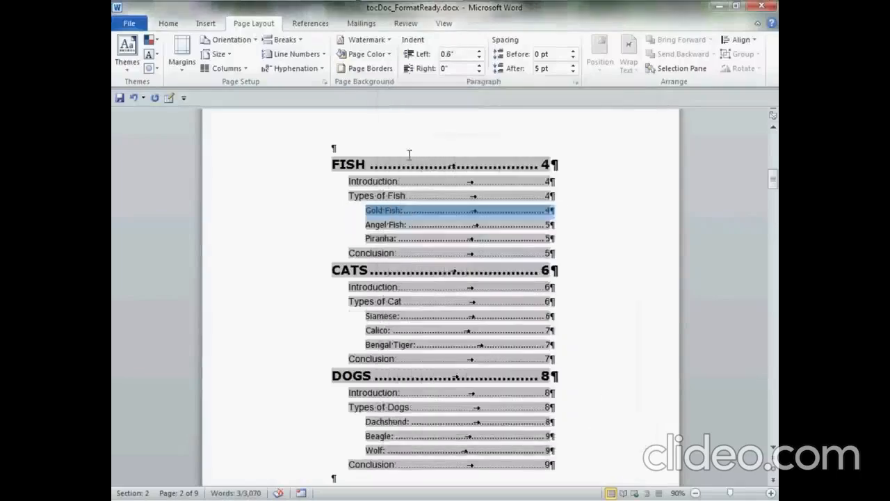
# Step: Give the whole FISH entry line 18 pt spacing before, 0 pt after and single line spacing
pyautogui.click(405, 154)
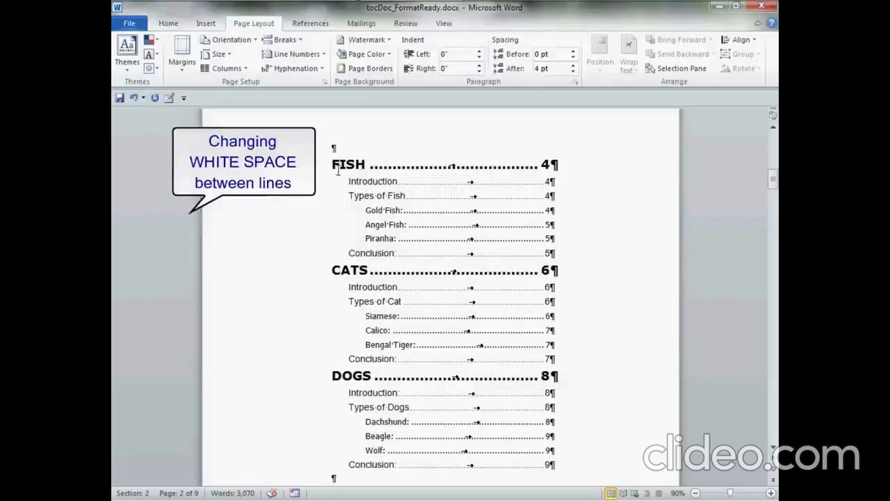
pyautogui.moveTo(332, 164); pyautogui.dragTo(480, 176)
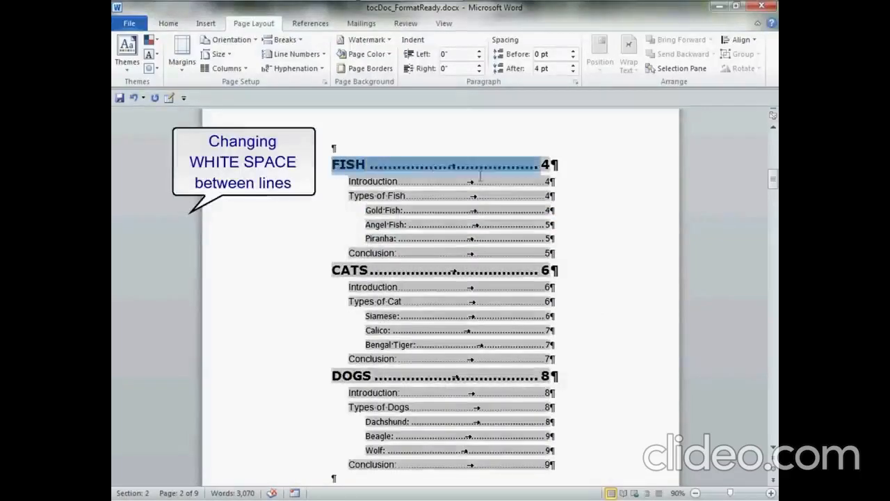
pyautogui.moveTo(548, 173); pyautogui.dragTo(570, 169)
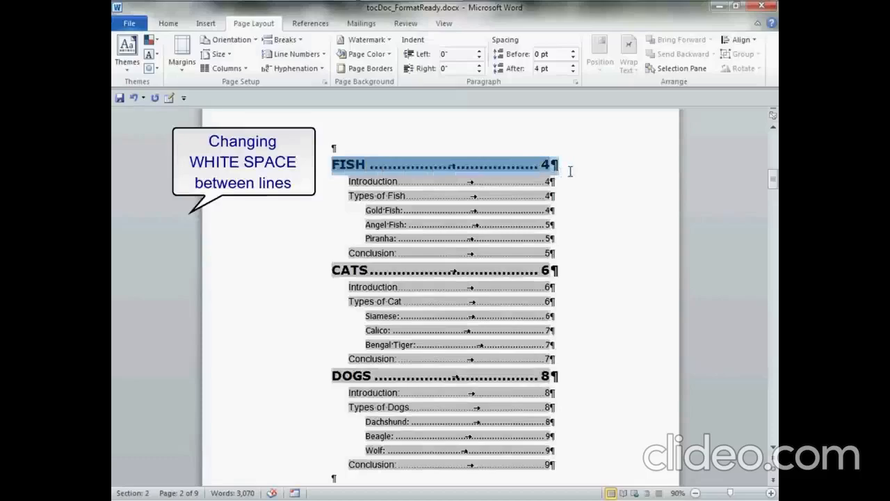
pyautogui.rightClick(491, 167)
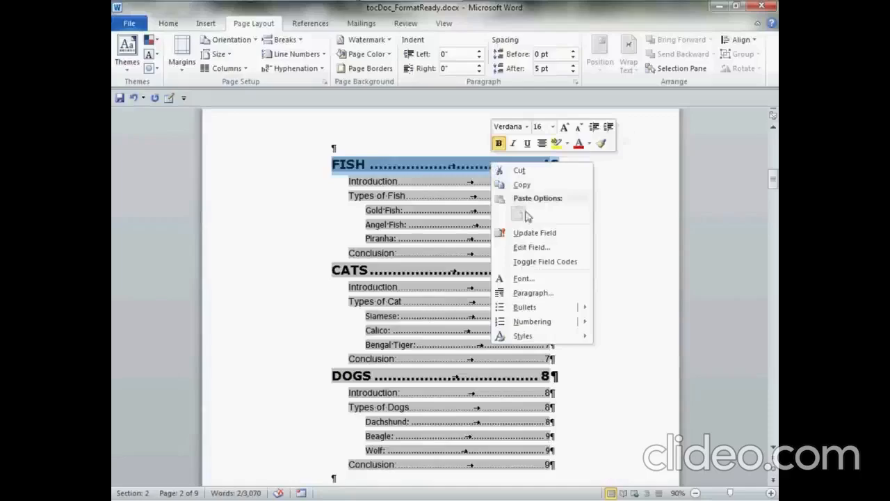
pyautogui.click(575, 292)
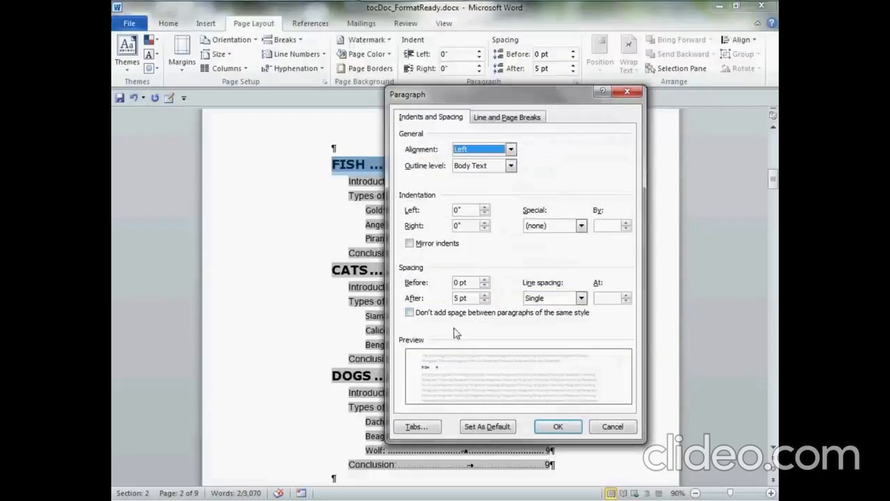
pyautogui.click(559, 299)
pyautogui.click(560, 300)
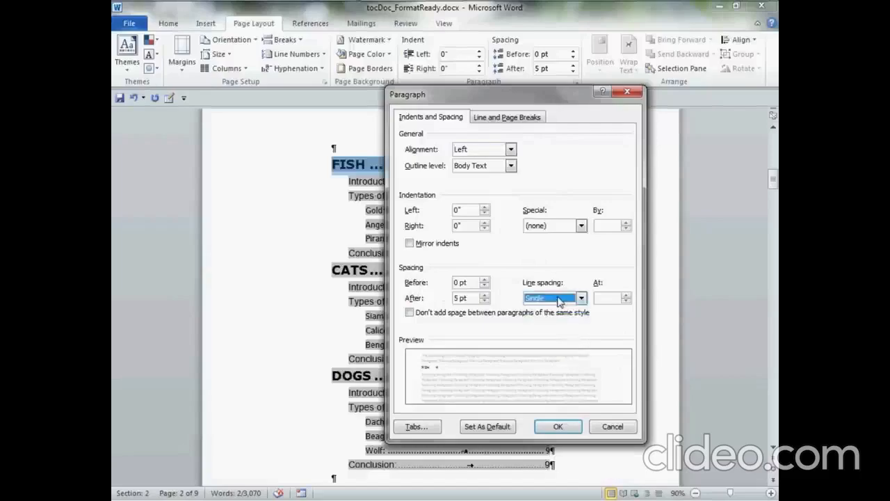
pyautogui.click(484, 301)
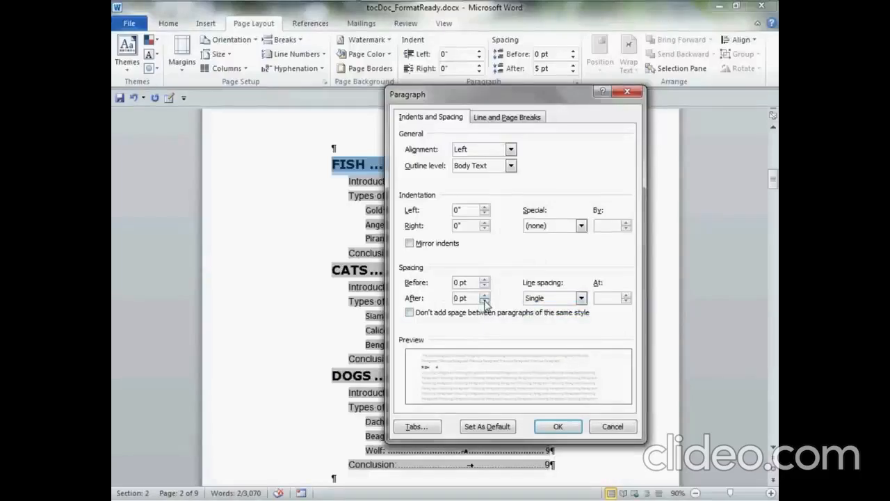
pyautogui.click(485, 280)
pyautogui.click(485, 280)
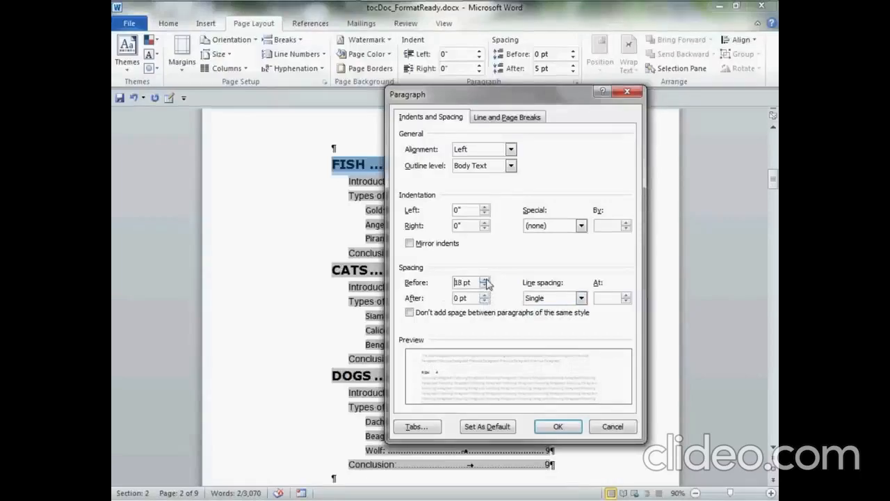
pyautogui.click(576, 427)
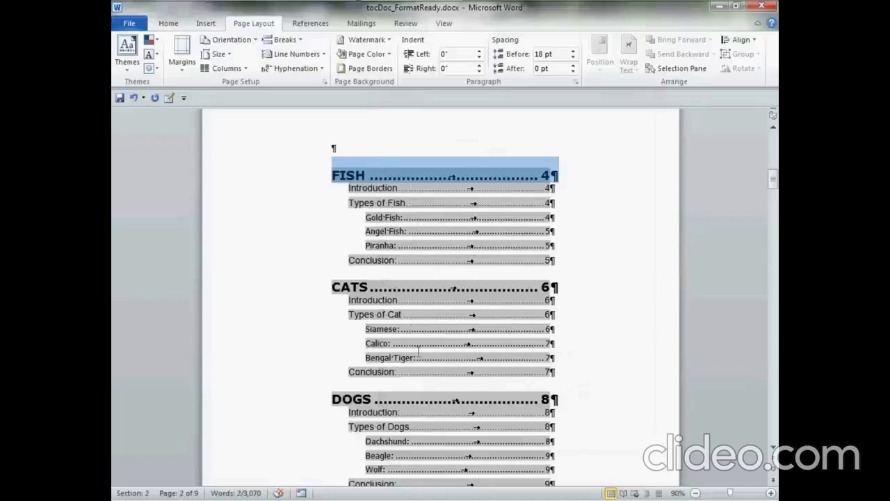
# Step: Give the whole Introduction entry line under FISH 4 pt spacing before, 0 pt after and single line spacing
pyautogui.scroll(-1, 427, 355)
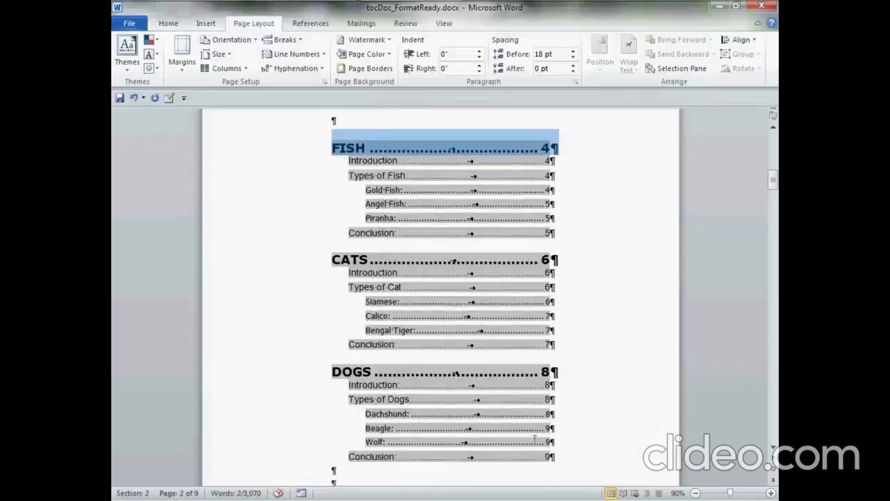
pyautogui.scroll(1, 381, 308)
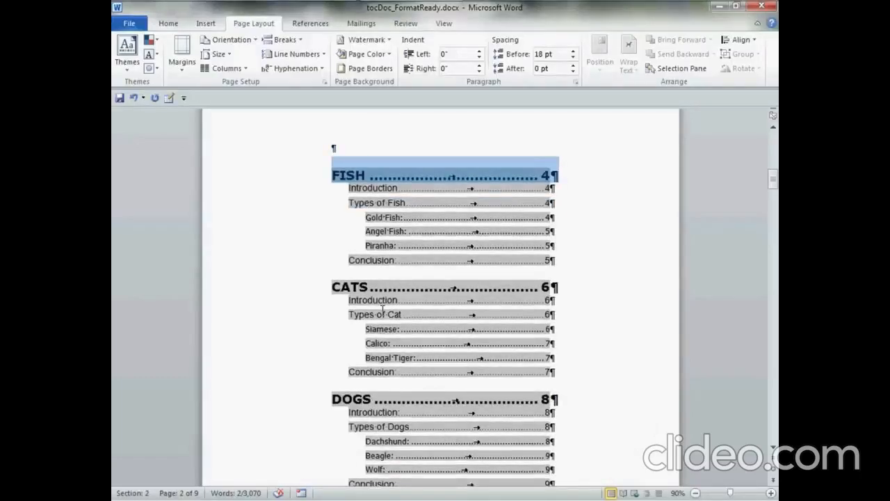
pyautogui.click(352, 195)
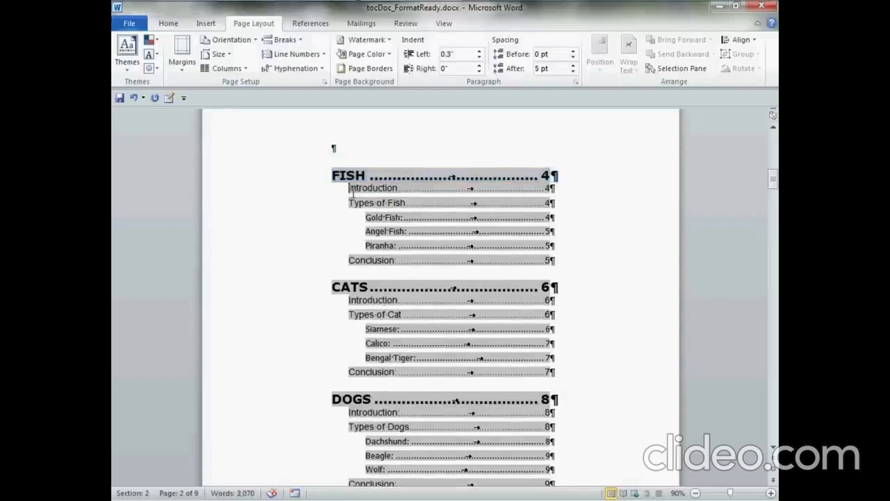
pyautogui.doubleClick(356, 195)
pyautogui.moveTo(430, 196); pyautogui.dragTo(565, 195)
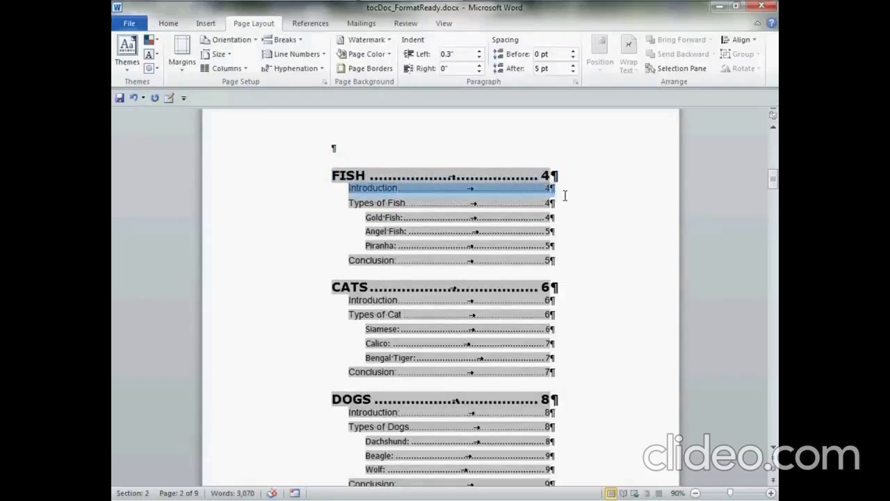
pyautogui.rightClick(517, 195)
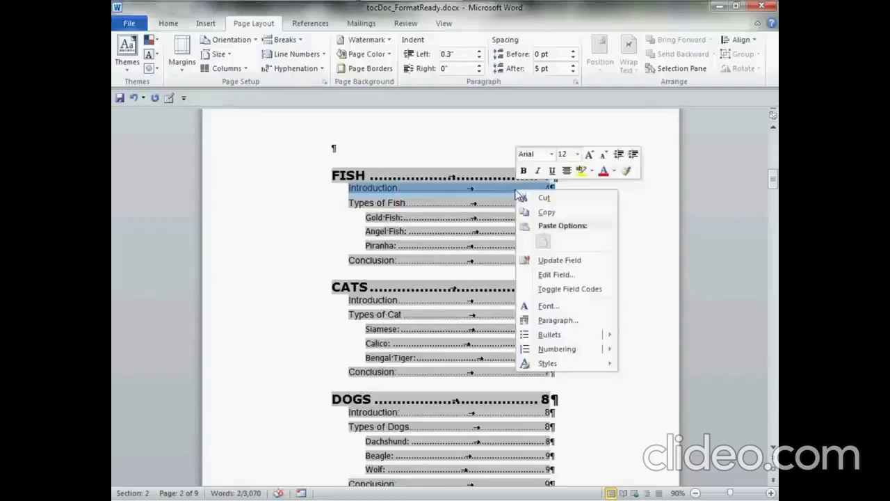
pyautogui.click(592, 320)
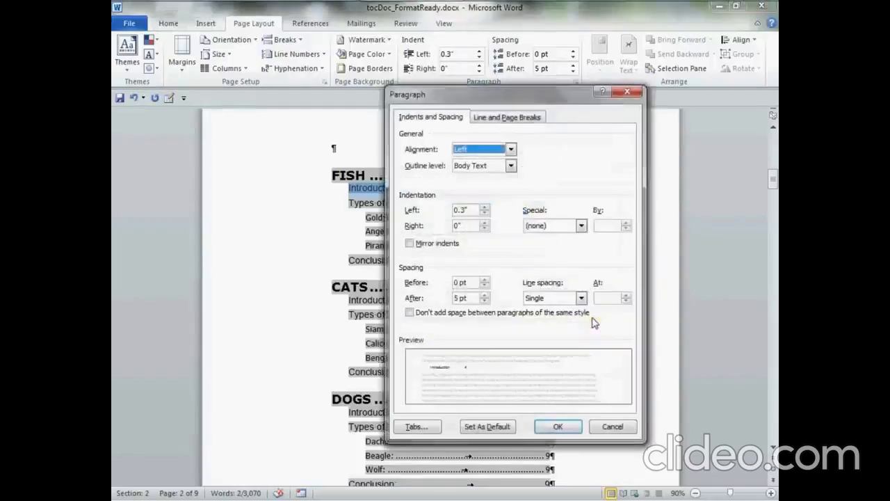
pyautogui.click(555, 299)
pyautogui.click(554, 306)
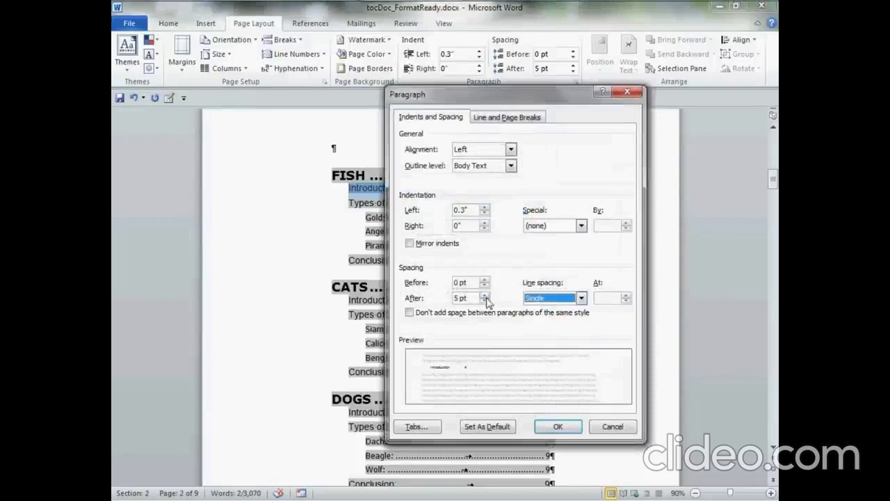
pyautogui.click(486, 301)
pyautogui.click(434, 284)
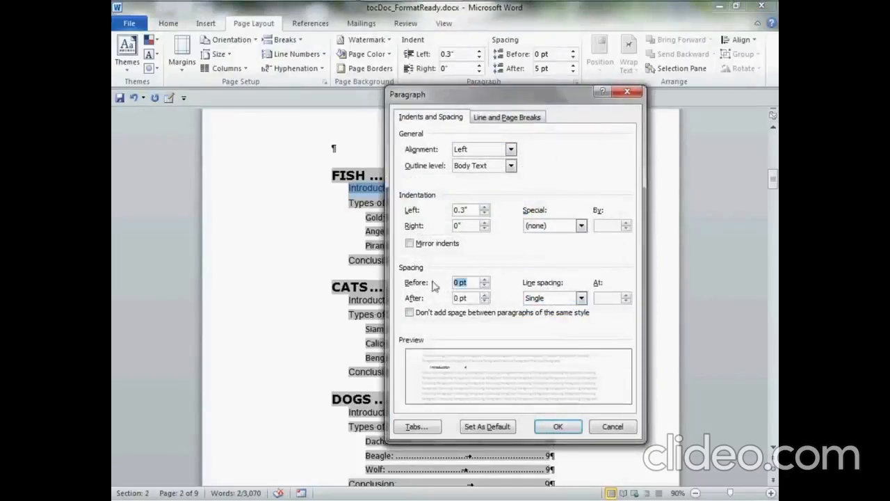
pyautogui.write('4')
pyautogui.click(575, 432)
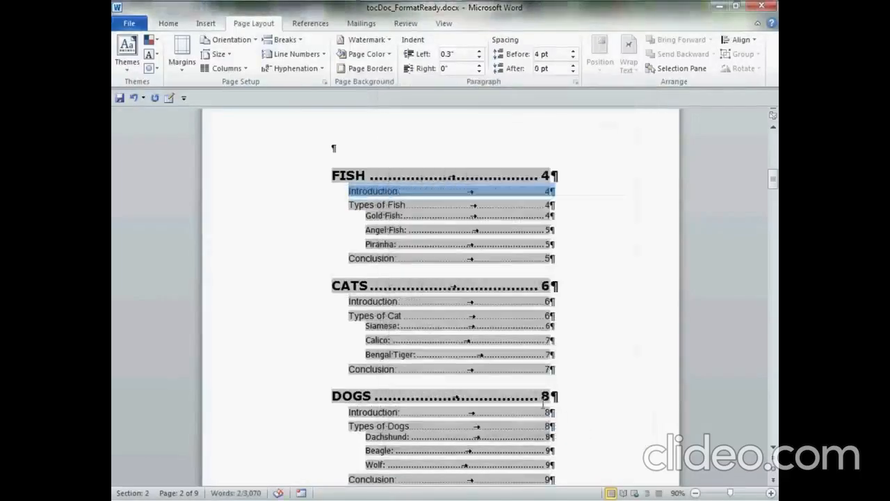
# Step: Give the whole Gold Fish entry line 2 pt spacing before, 0 pt after and single line spacing
pyautogui.moveTo(368, 218); pyautogui.dragTo(509, 224)
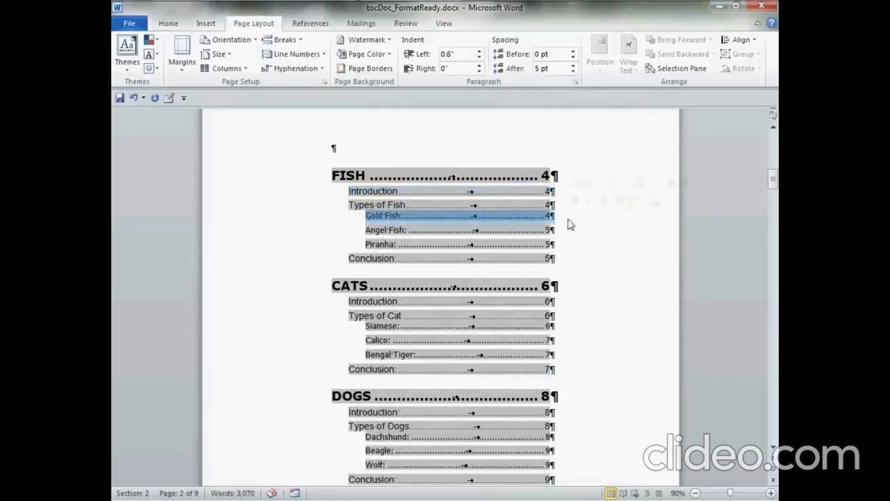
pyautogui.rightClick(540, 223)
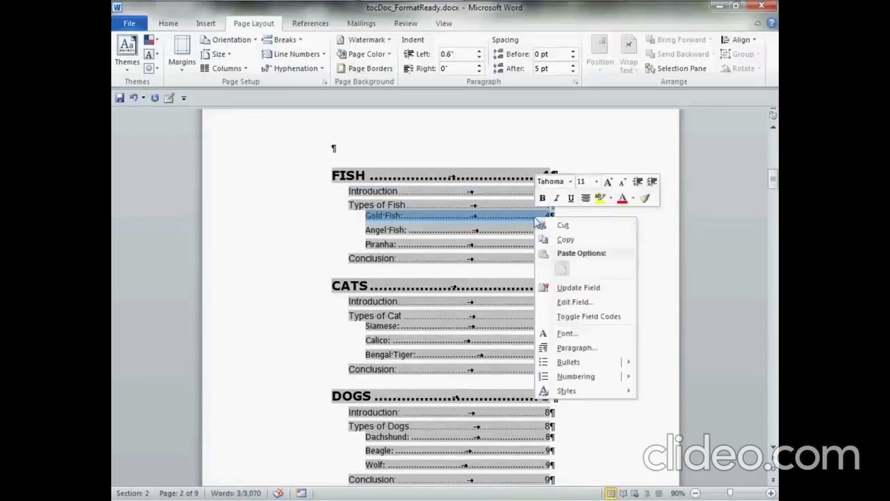
pyautogui.click(608, 349)
pyautogui.click(559, 298)
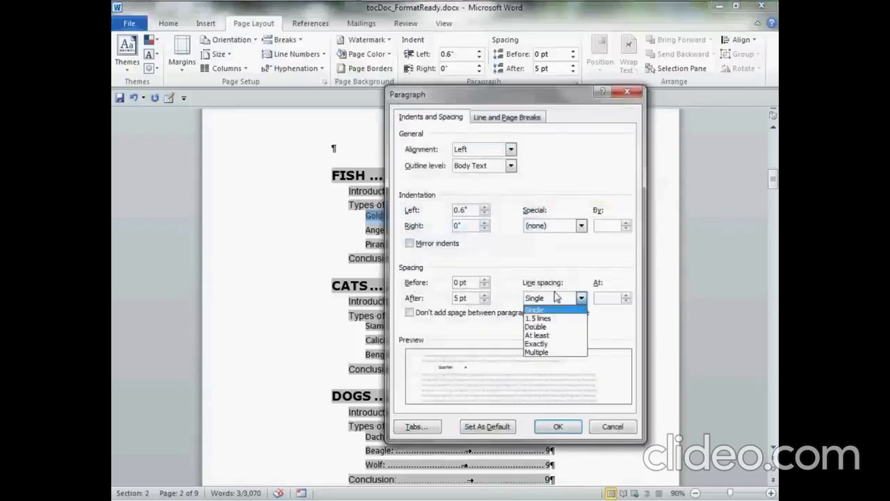
pyautogui.click(559, 298)
pyautogui.click(484, 300)
pyautogui.moveTo(478, 284); pyautogui.dragTo(437, 288)
pyautogui.write('2')
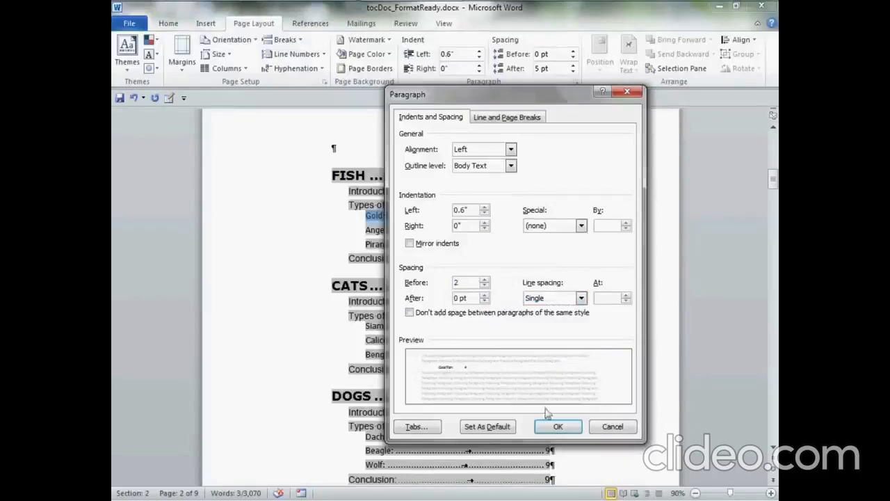
pyautogui.click(558, 426)
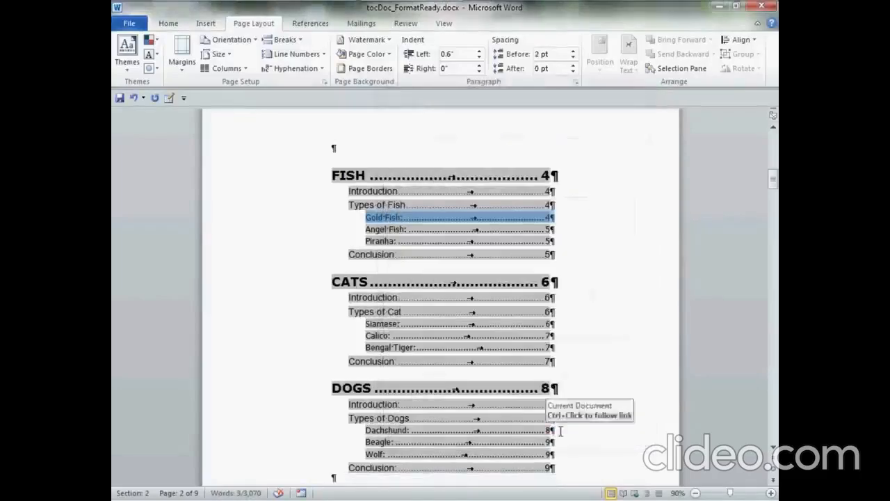
# Step: Place the cursor in the empty paragraph above the FISH entry and hide the formatting marks
pyautogui.click(361, 149)
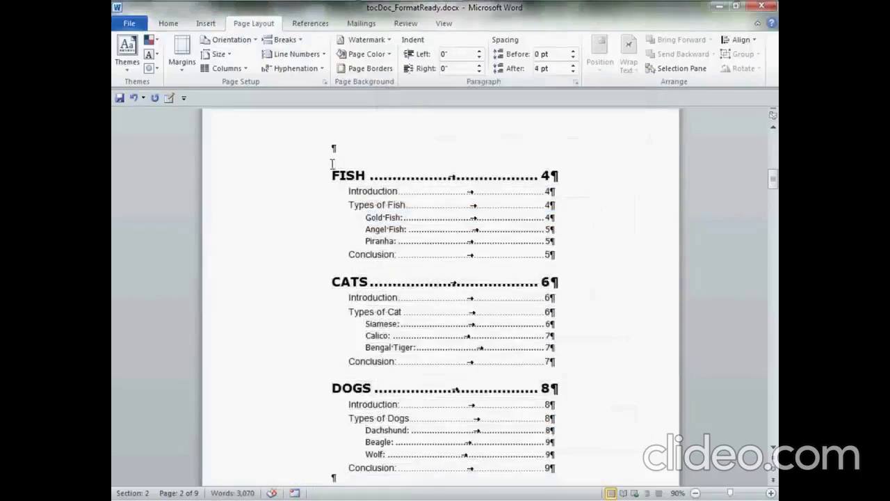
pyautogui.click(168, 23)
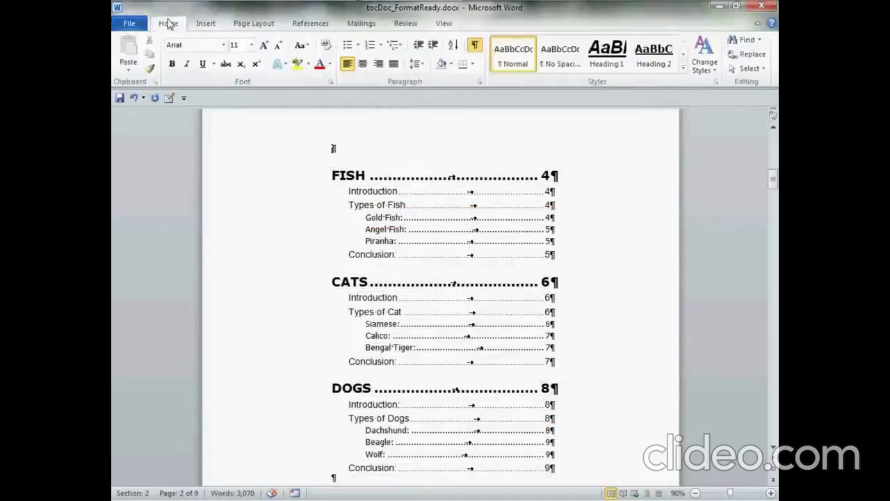
pyautogui.click(475, 44)
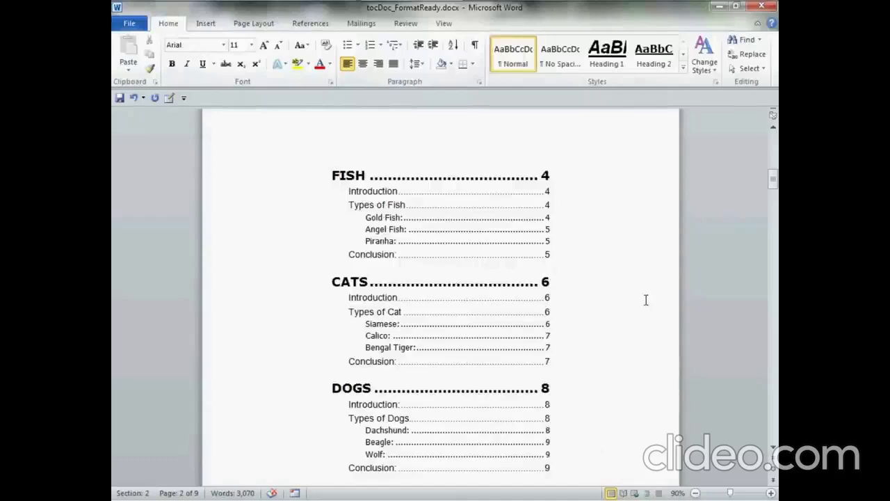
# Step: Enter the title "Table of Contents" in the empty paragraph above the FISH entry
pyautogui.scroll(-1, 646, 300)
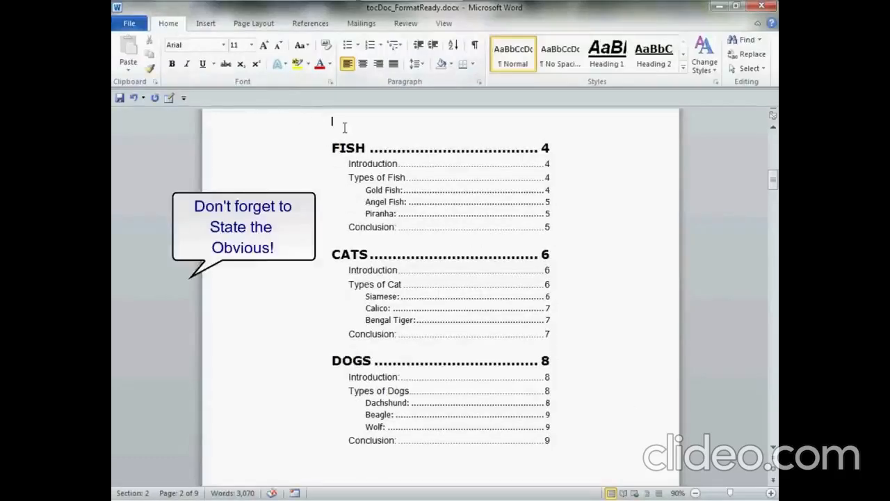
pyautogui.write('Table o')
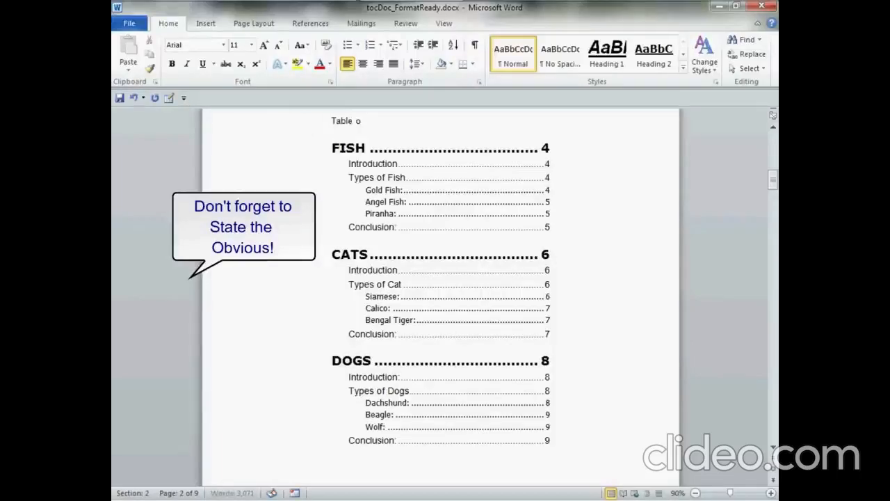
pyautogui.write('f Contents')
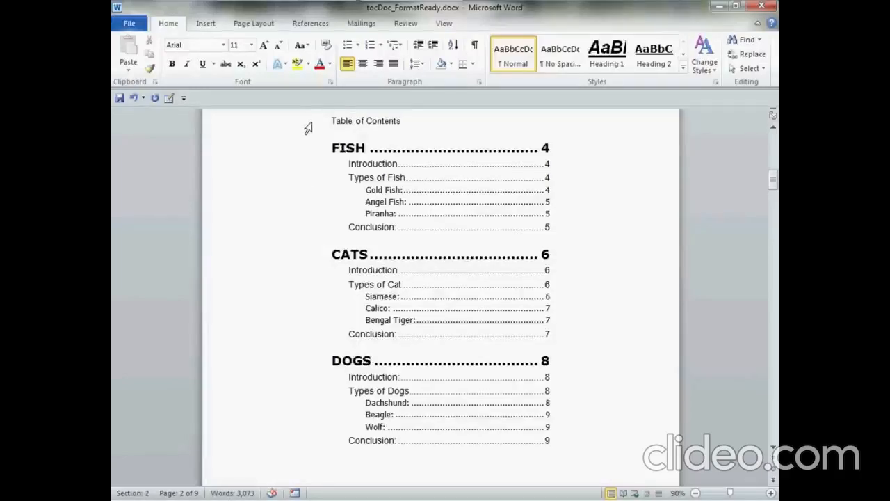
# Step: Format the Table of Contents title line in Bookman Old Style, size 16, italic and centred
pyautogui.click(308, 128)
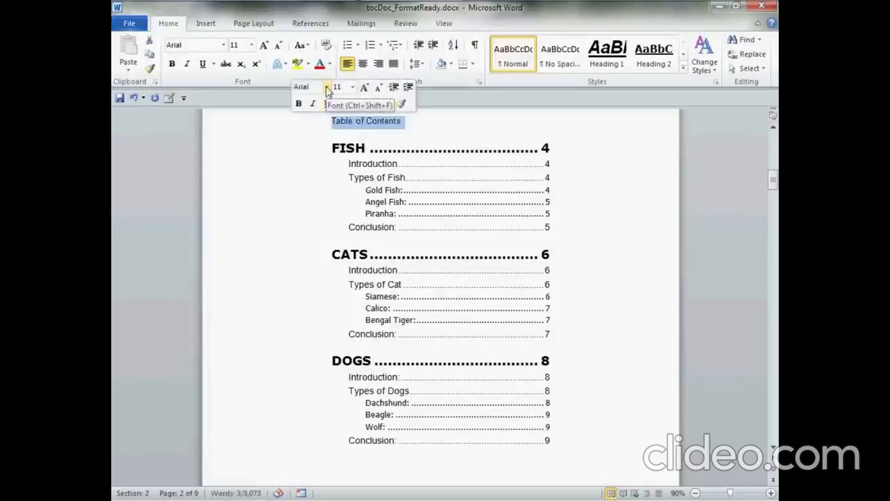
pyautogui.click(327, 88)
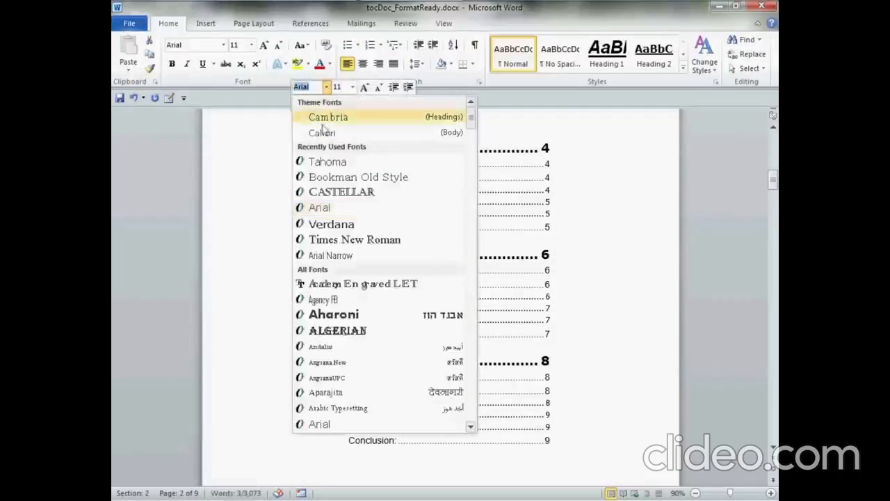
pyautogui.click(347, 178)
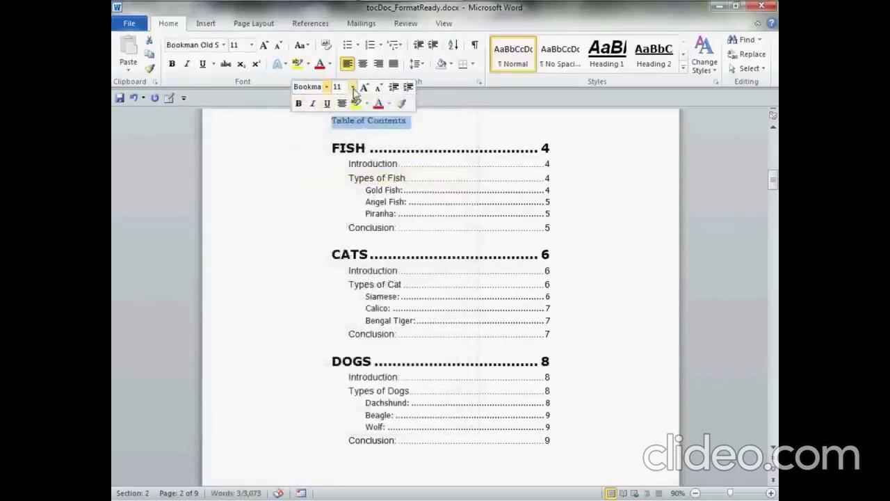
pyautogui.click(353, 88)
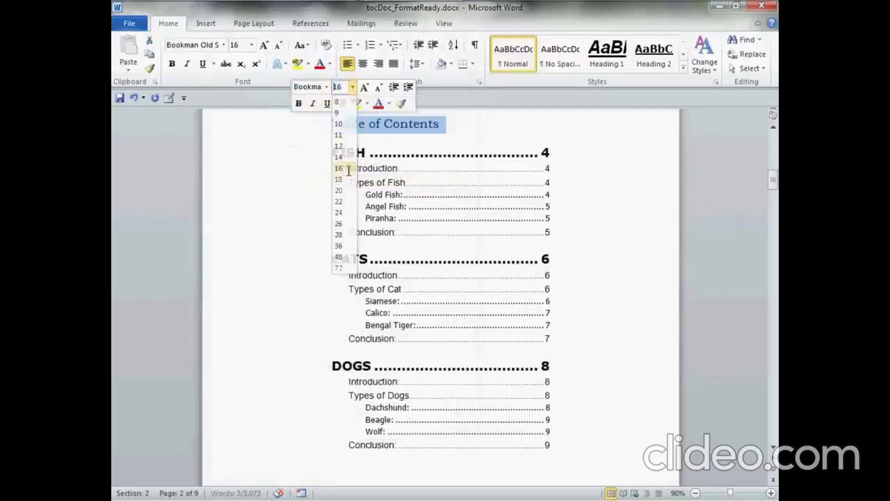
pyautogui.click(347, 168)
pyautogui.click(312, 104)
pyautogui.click(342, 103)
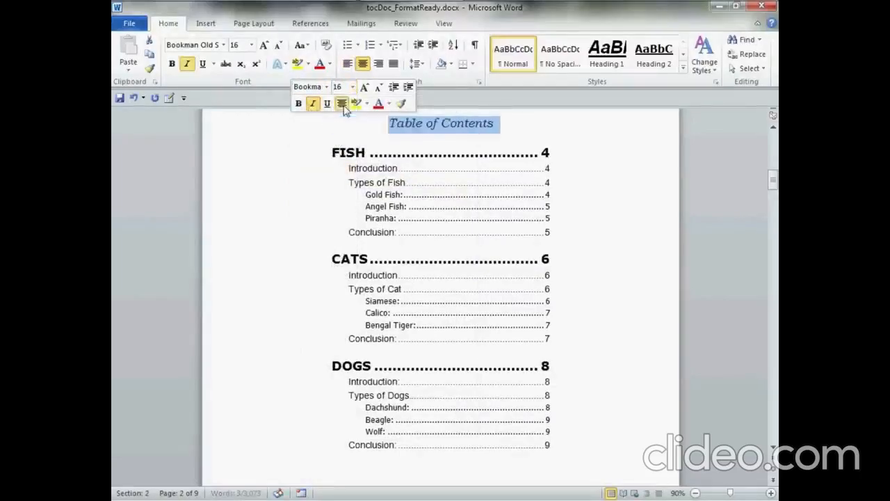
pyautogui.click(634, 325)
# Step: Show the formatting marks and delete the surplus empty paragraphs that push the section break after the table of contents onto an extra page
pyautogui.scroll(-1, 661, 344)
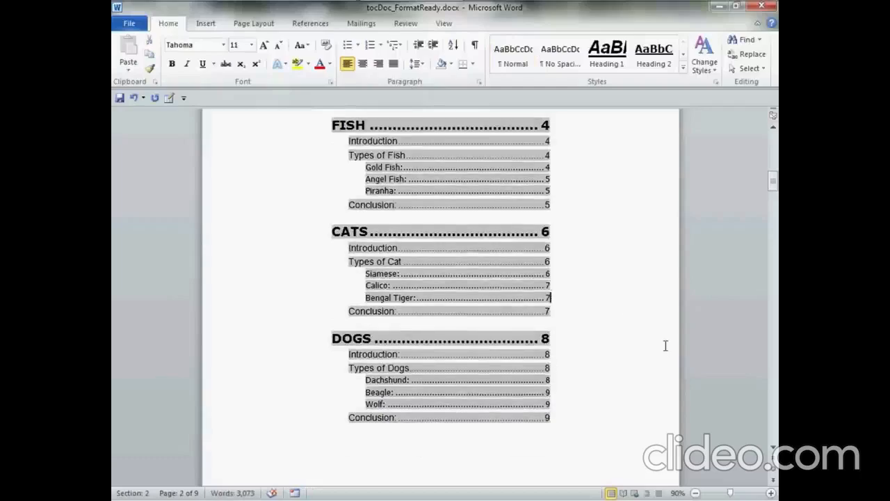
pyautogui.click(474, 45)
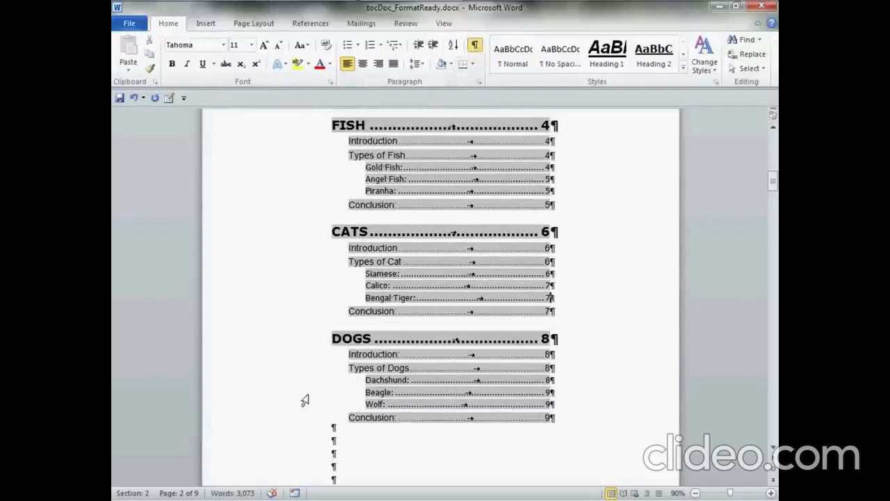
pyautogui.scroll(-10, 306, 397)
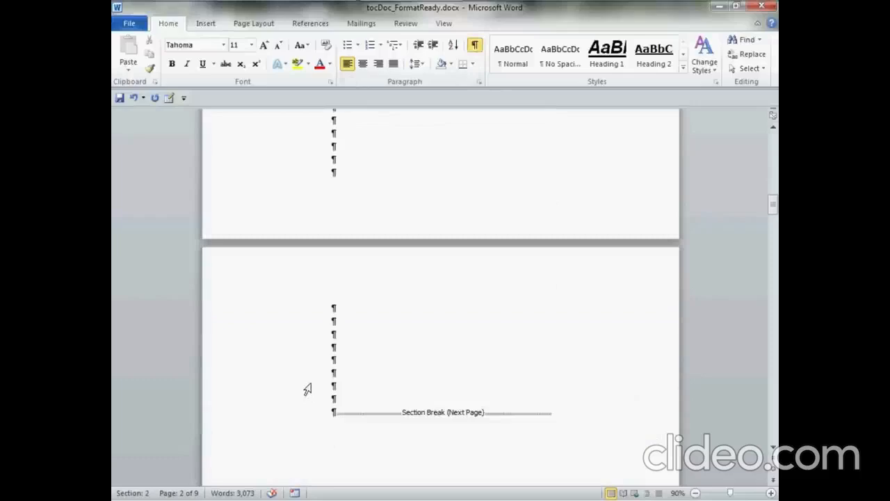
pyautogui.moveTo(334, 398); pyautogui.dragTo(331, 129)
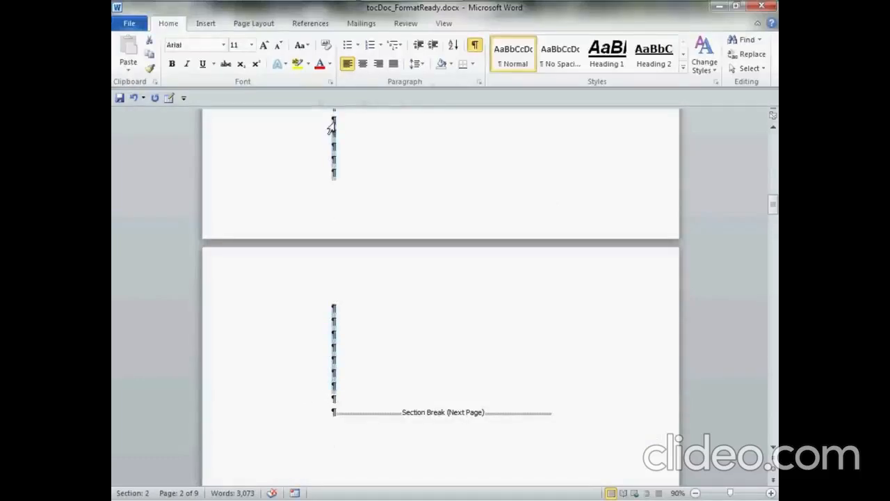
pyautogui.press('Delete')
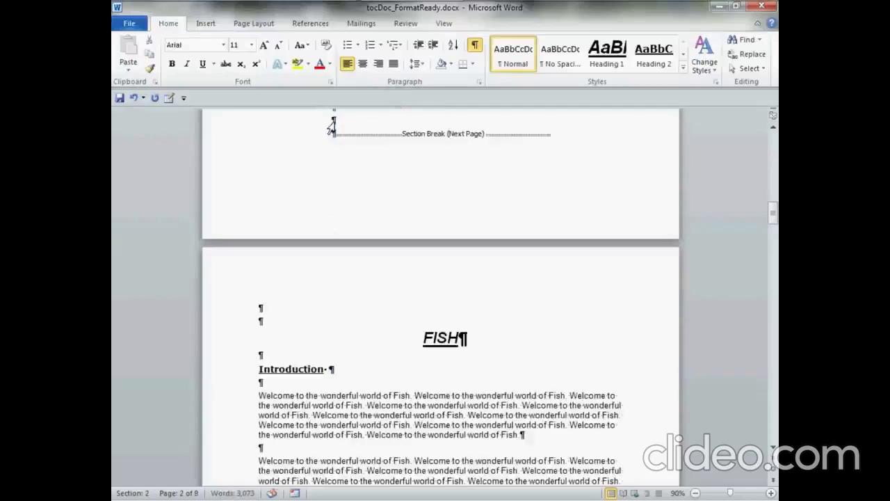
# Step: Hide the formatting marks and set the zoom to 80% on the table of contents page
pyautogui.scroll(10, 373, 288)
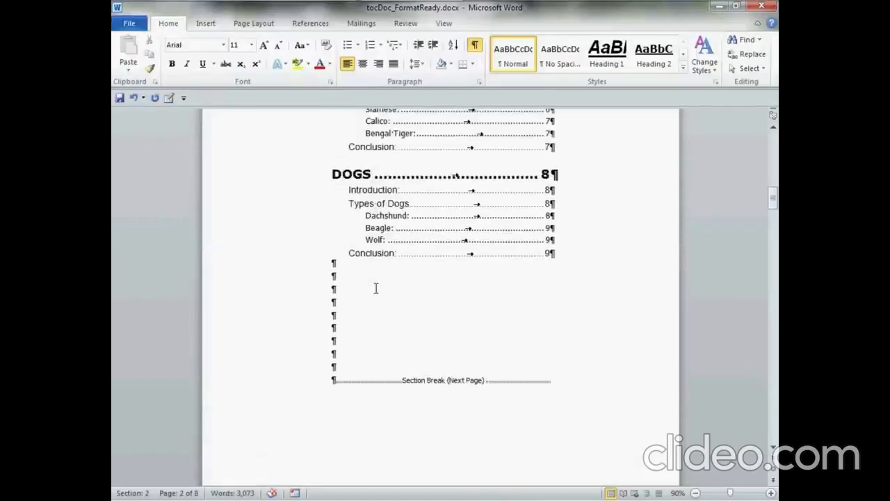
pyautogui.click(473, 46)
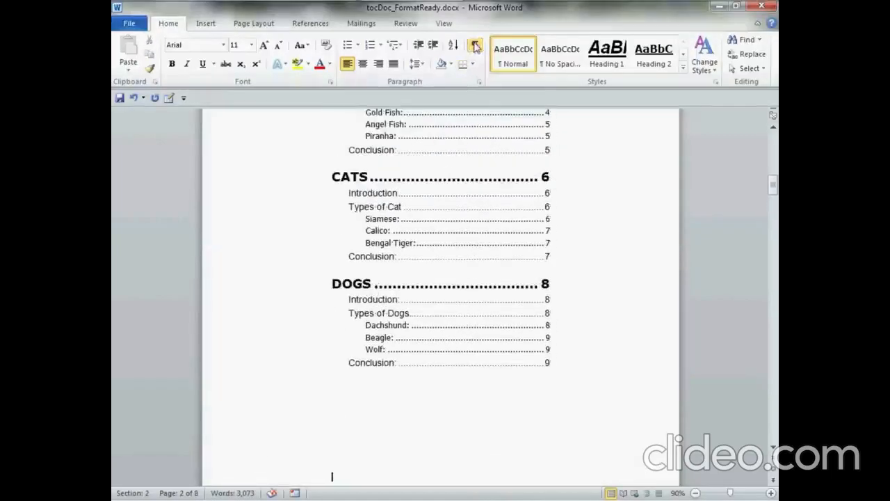
pyautogui.scroll(3, 255, 347)
pyautogui.scroll(1, 285, 349)
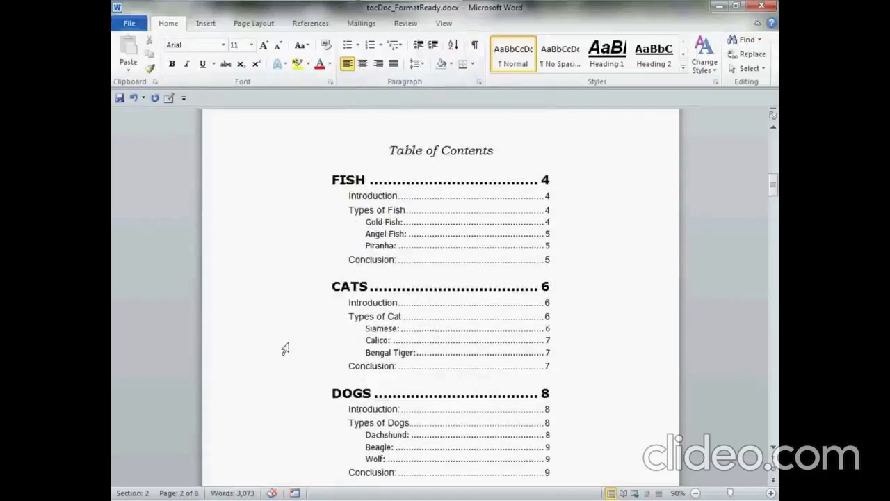
pyautogui.click(695, 492)
pyautogui.scroll(-1, 626, 426)
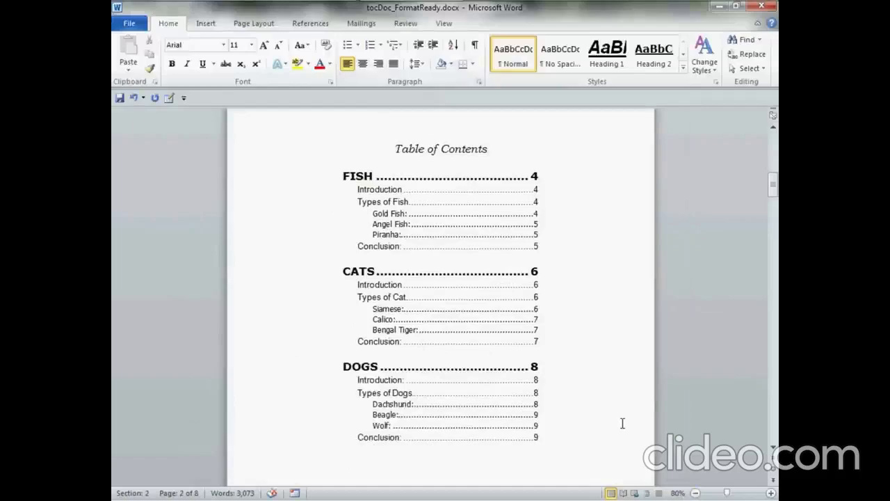